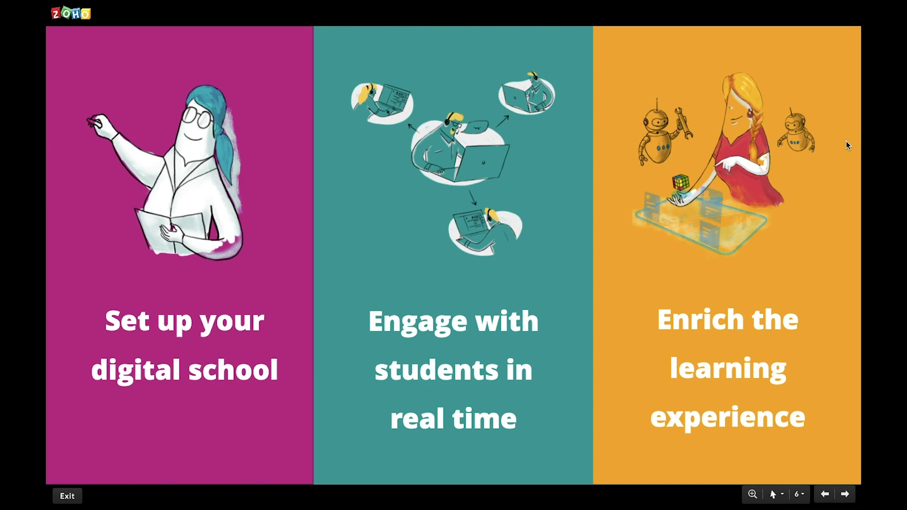
{"action": "key", "text": "Right"}
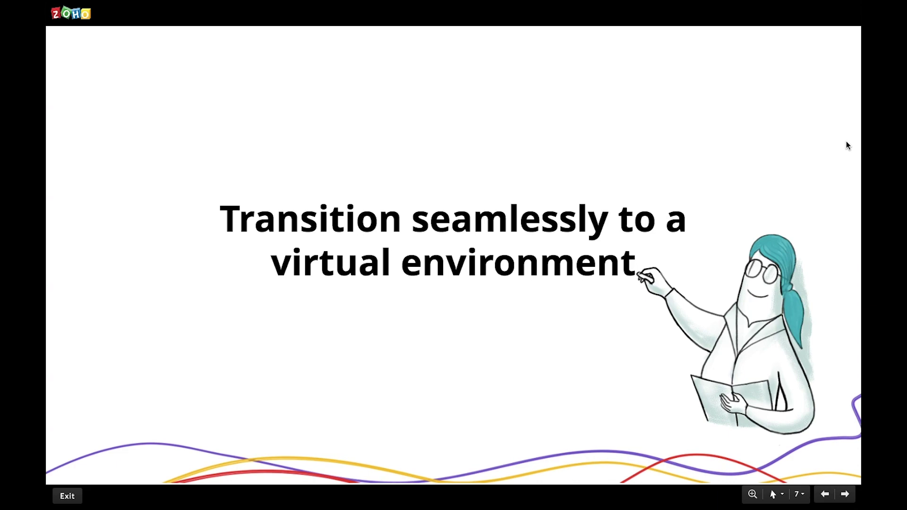
{"action": "key", "text": "Right"}
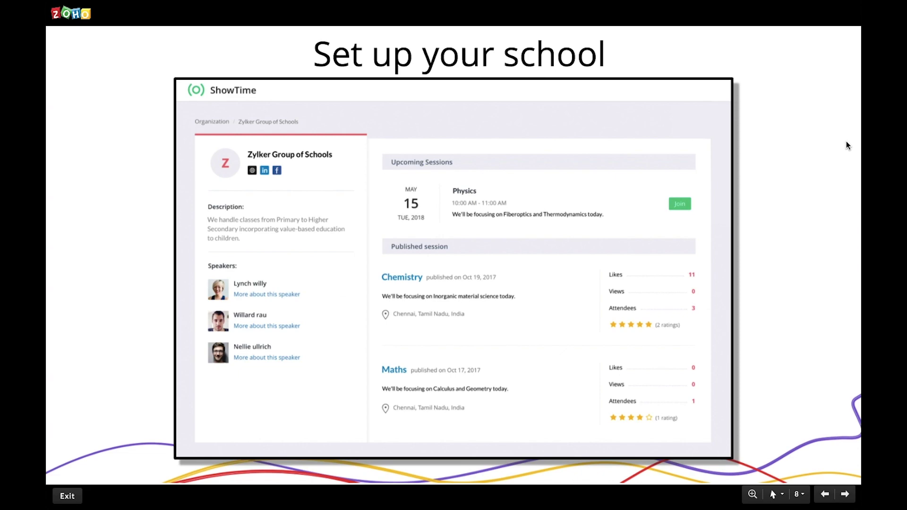
{"action": "key", "text": "Right"}
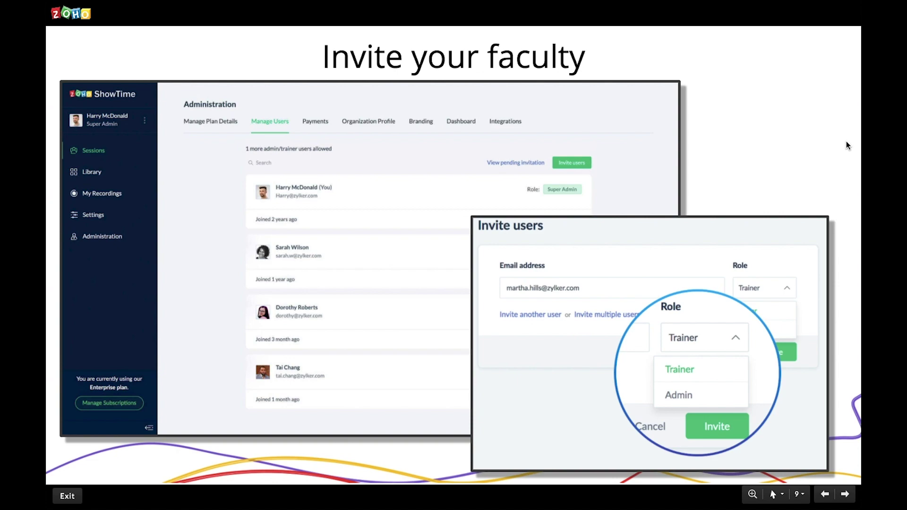
{"action": "key", "text": "Right"}
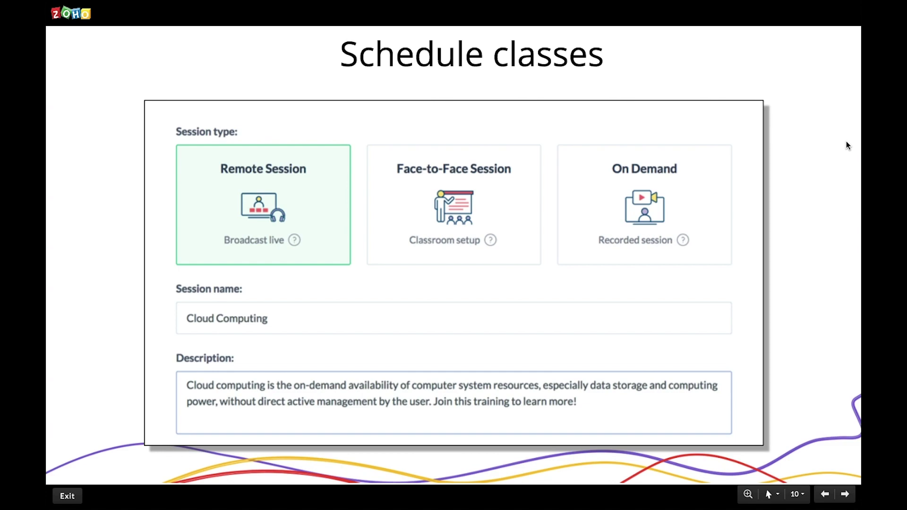
{"action": "key", "text": "Right"}
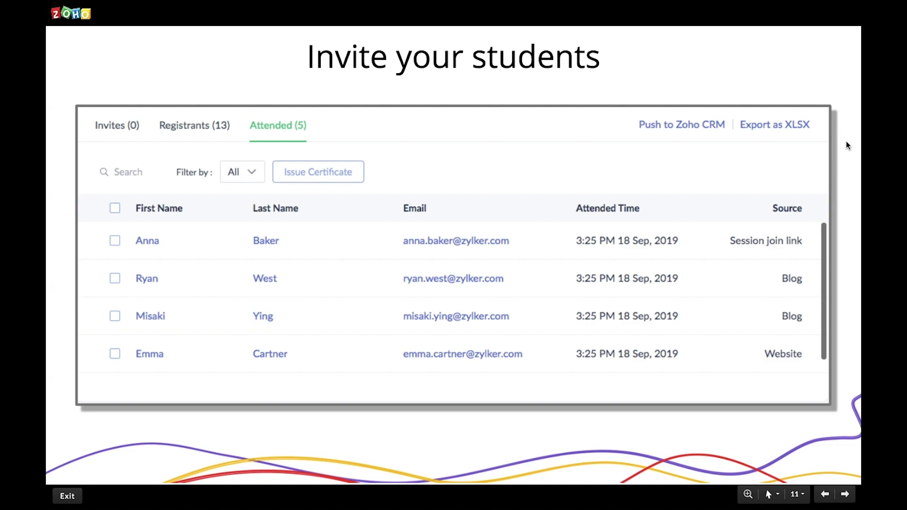
{"action": "key", "text": "Right"}
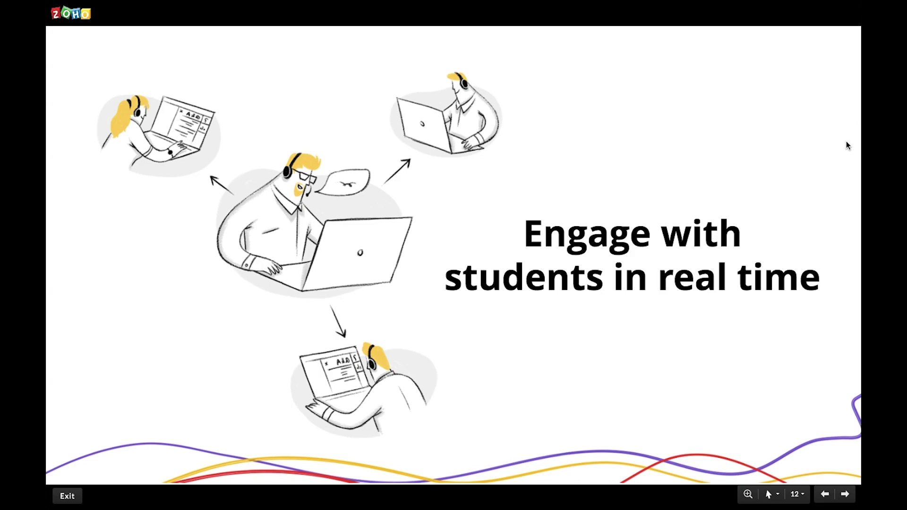
{"action": "key", "text": "Right"}
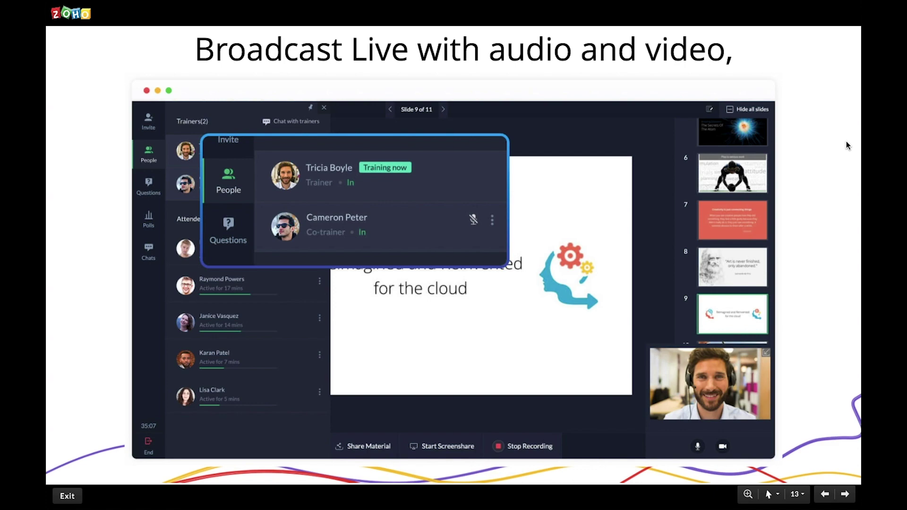
{"action": "key", "text": "Right"}
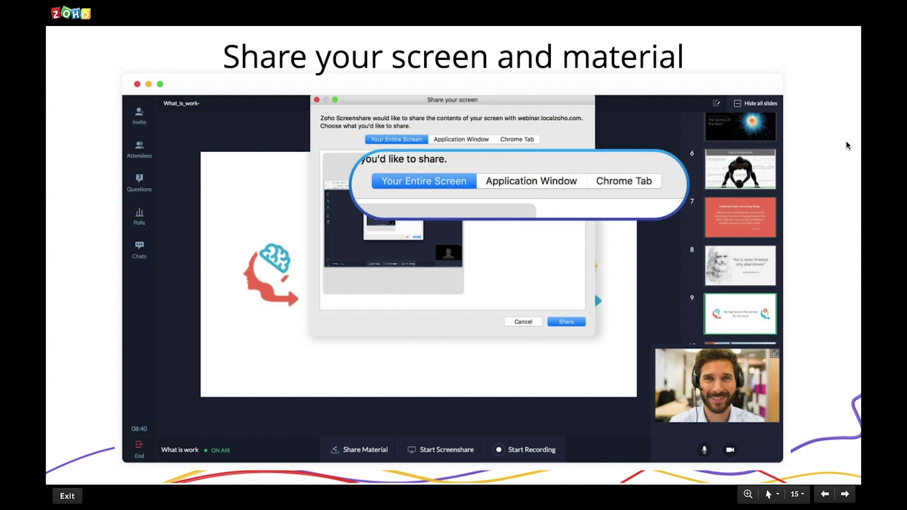
{"action": "key", "text": "Right"}
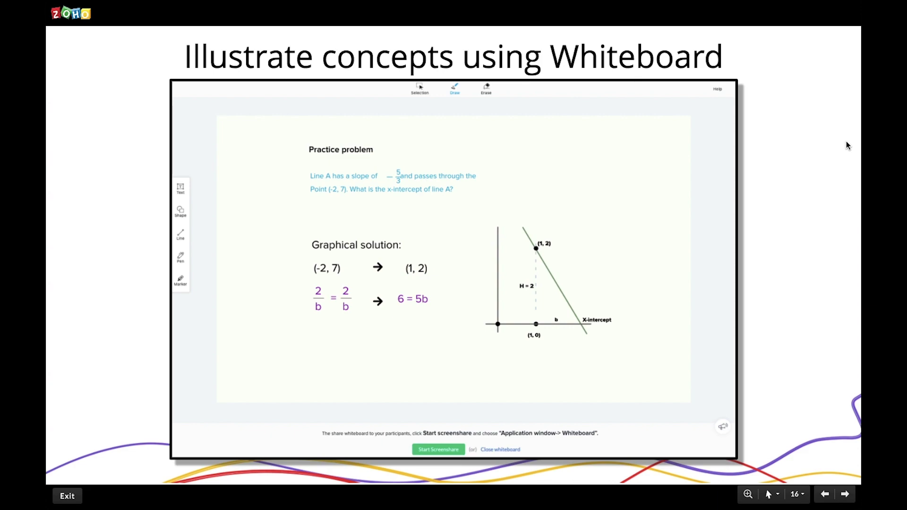
{"action": "key", "text": "Right"}
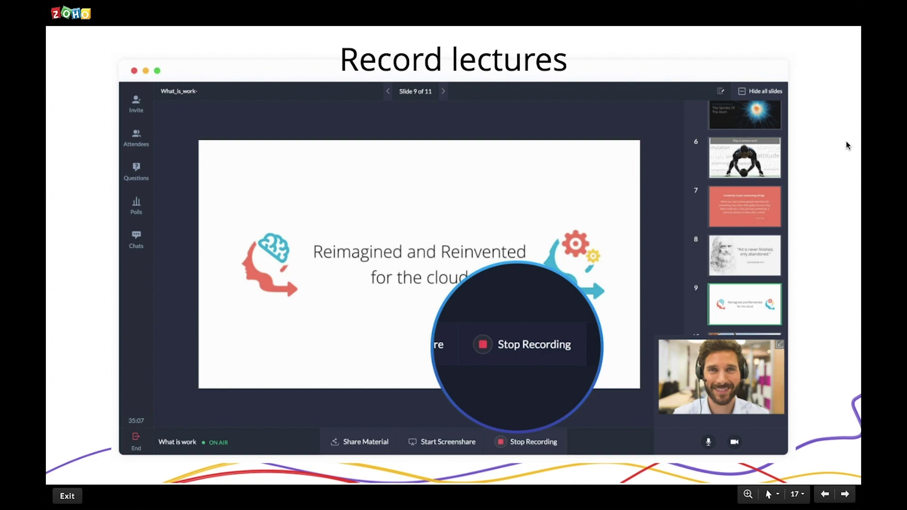
{"action": "key", "text": "Right"}
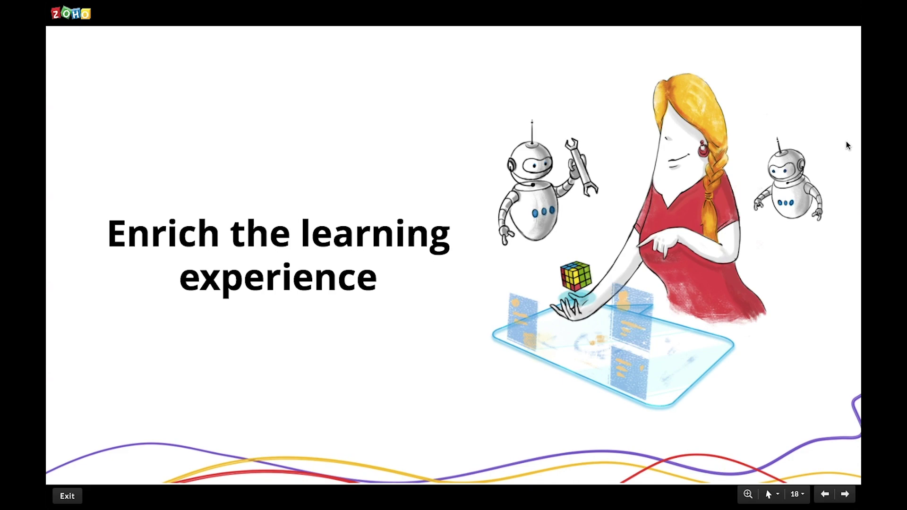
{"action": "key", "text": "Right"}
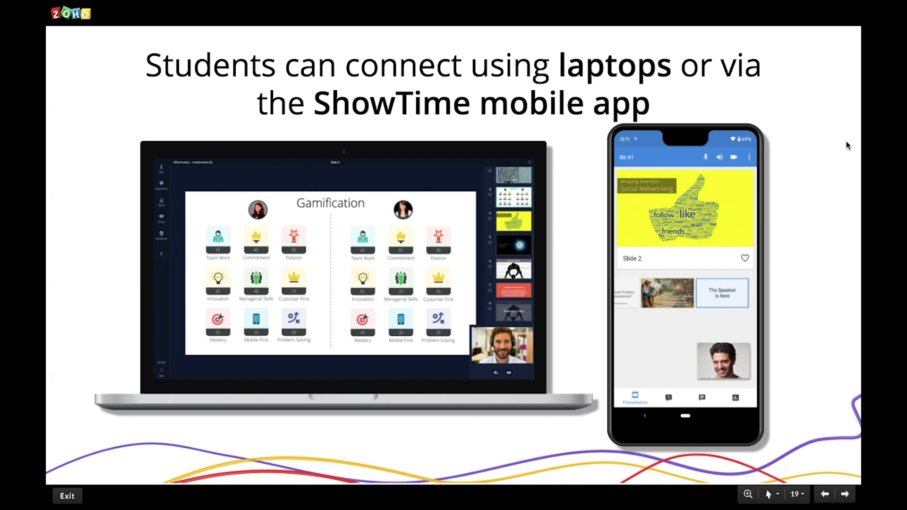
{"action": "key", "text": "Right"}
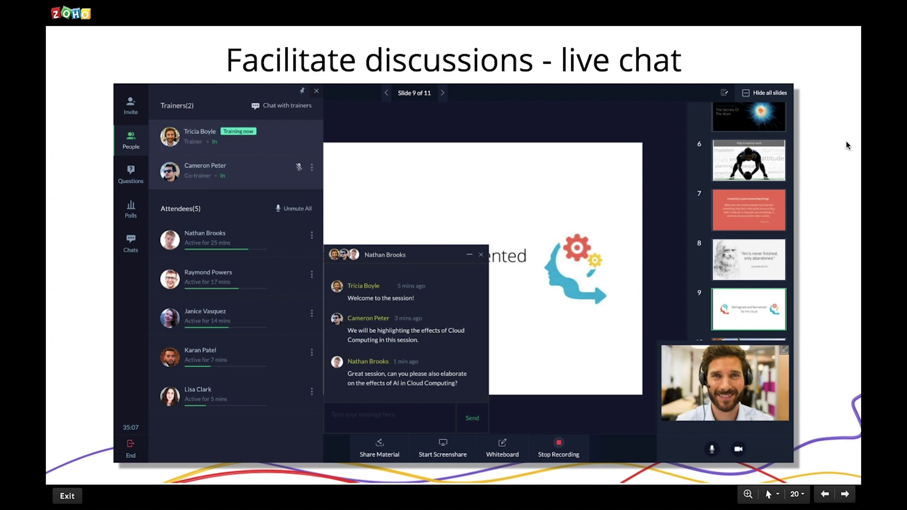
{"action": "key", "text": "Right"}
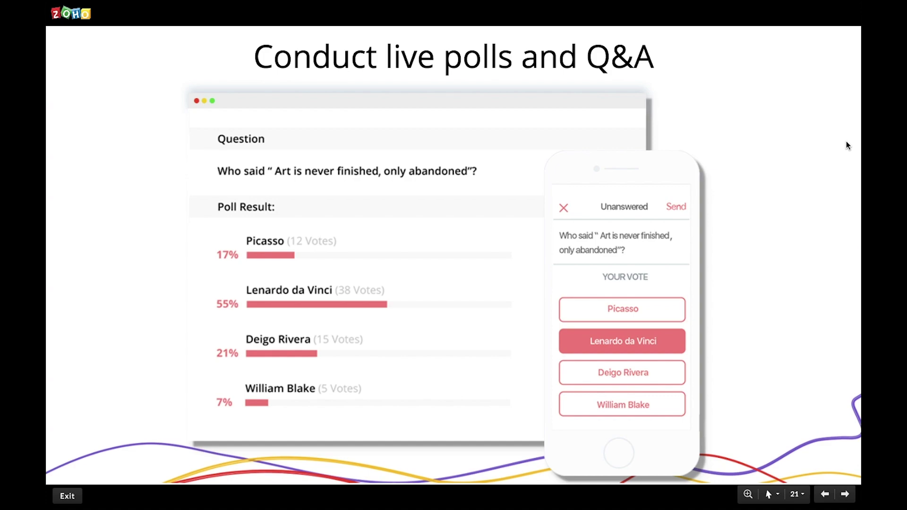
{"action": "key", "text": "Right"}
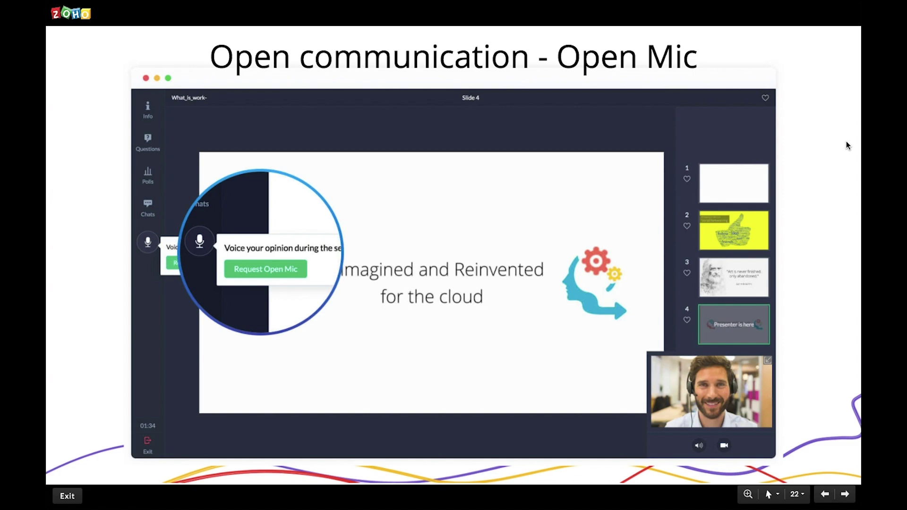
{"action": "key", "text": "Right"}
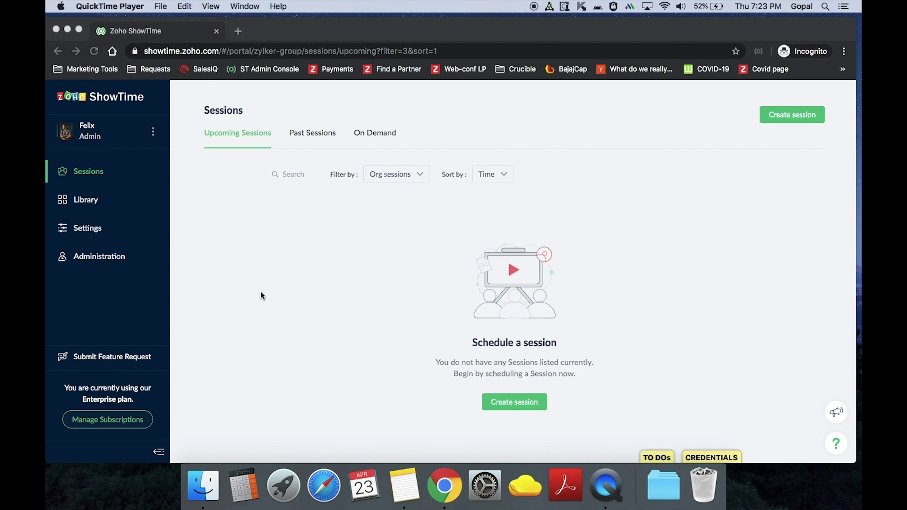
Expand the browser to full screen and view the organization profile in the administration settings
{"action": "left_click", "coordinate": [79, 30]}
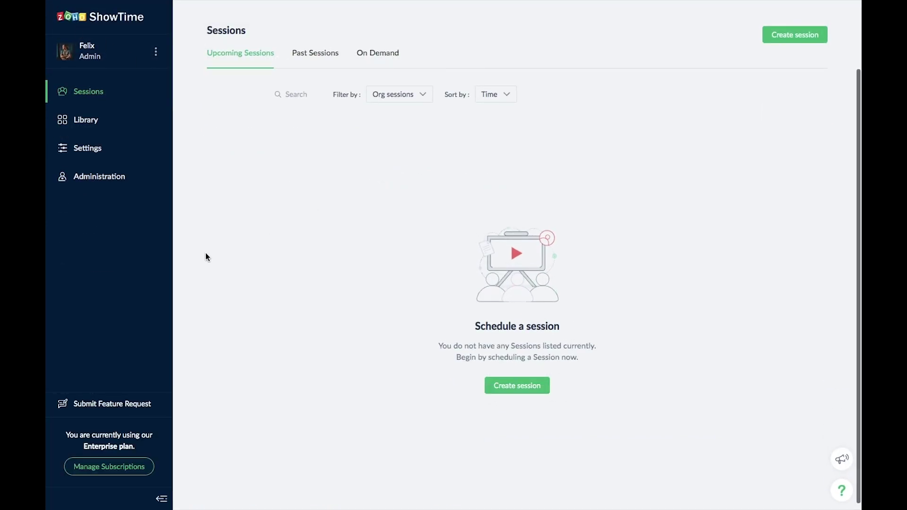
{"action": "left_click", "coordinate": [87, 184]}
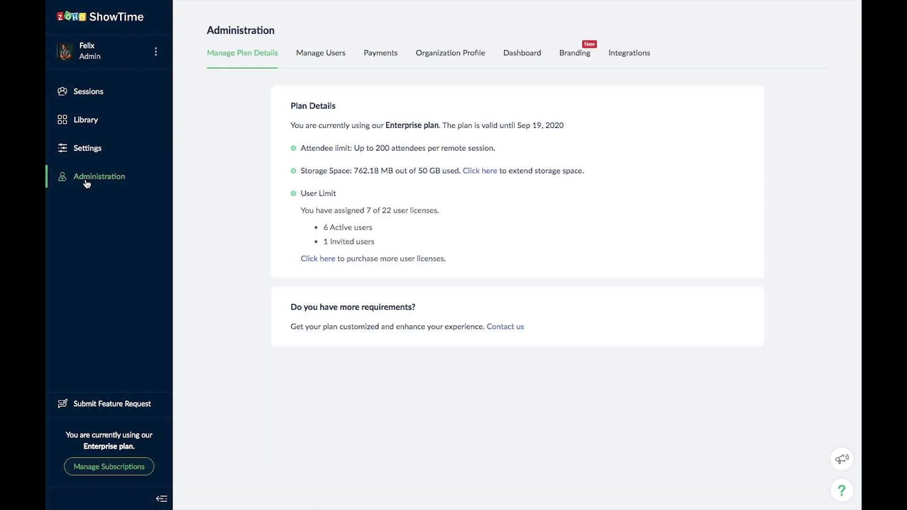
{"action": "left_click", "coordinate": [450, 55]}
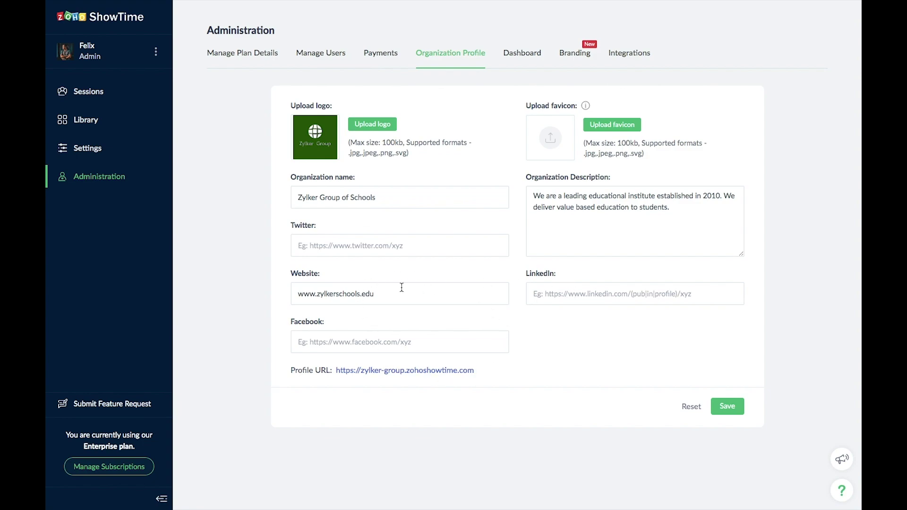
Examine the role options offered when inviting a new user to the organization, leaving the invitation form without sending anything
{"action": "left_click", "coordinate": [310, 62]}
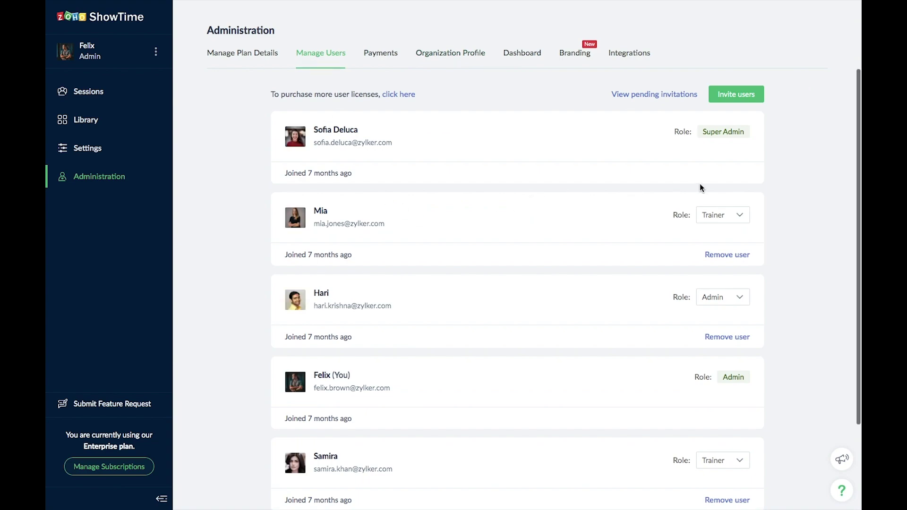
{"action": "left_click", "coordinate": [745, 94]}
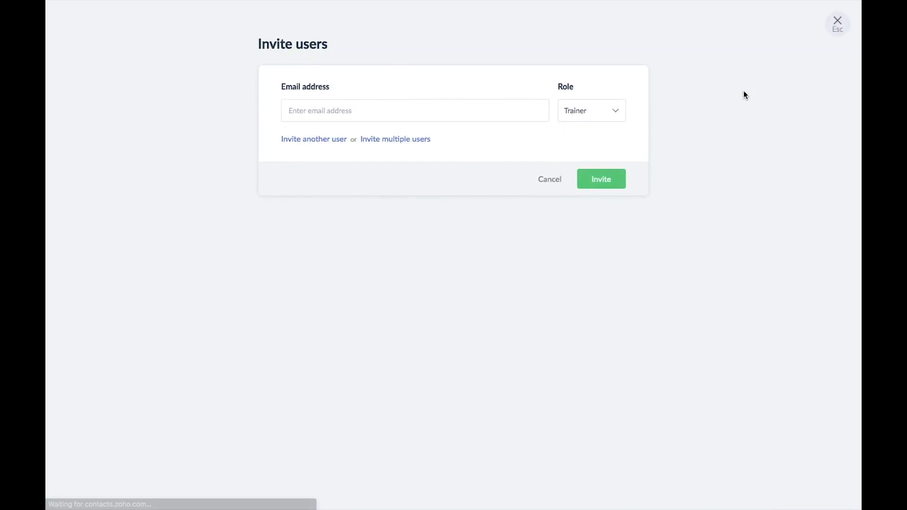
{"action": "left_click", "coordinate": [613, 114]}
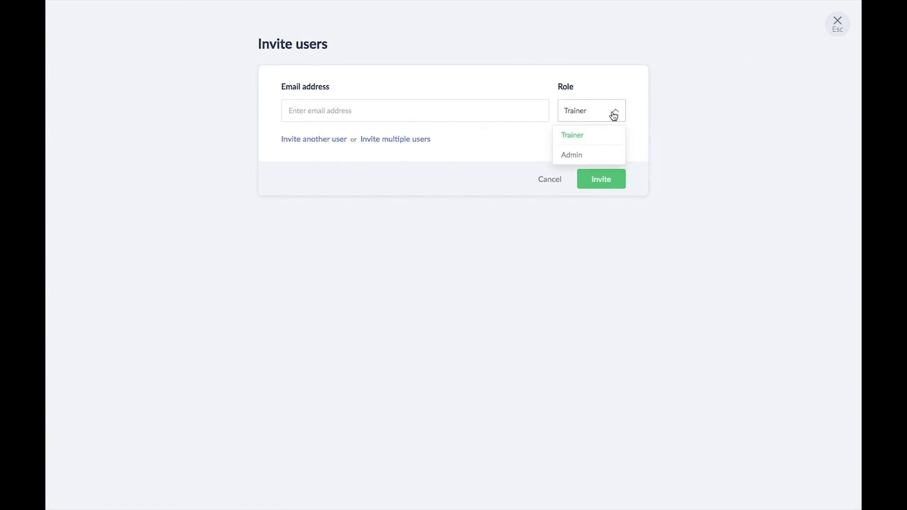
{"action": "left_click", "coordinate": [659, 127]}
{"action": "left_click", "coordinate": [837, 24]}
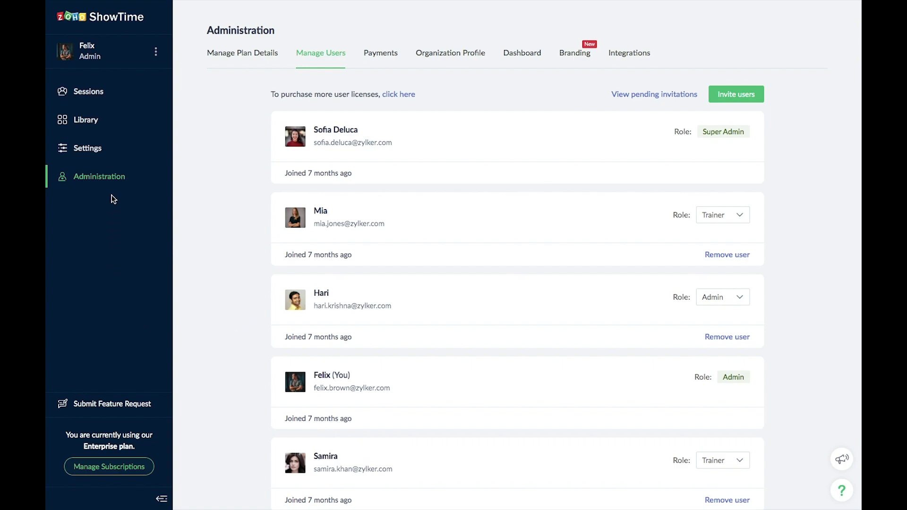
Start a new remote session named "Economics Class 1" with the description "We'll discuss the first chapter of economics in this class."
{"action": "left_click", "coordinate": [81, 99]}
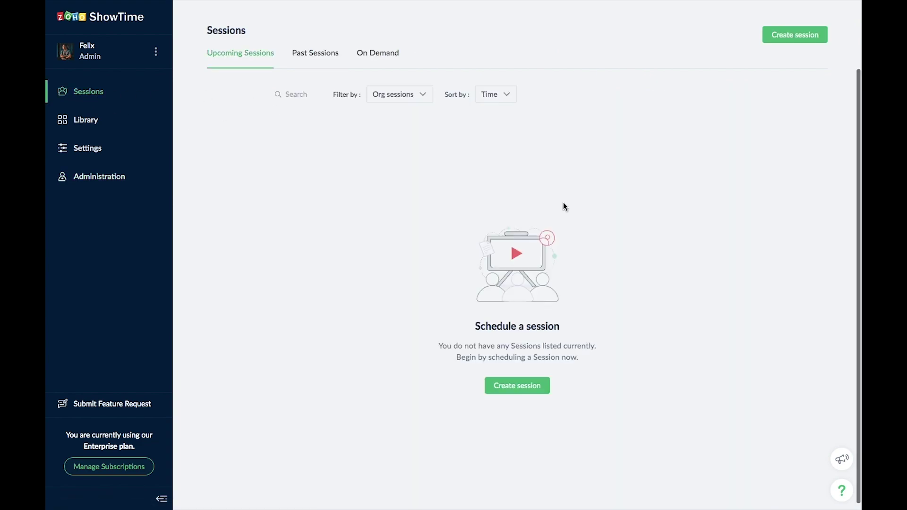
{"action": "left_click", "coordinate": [796, 35]}
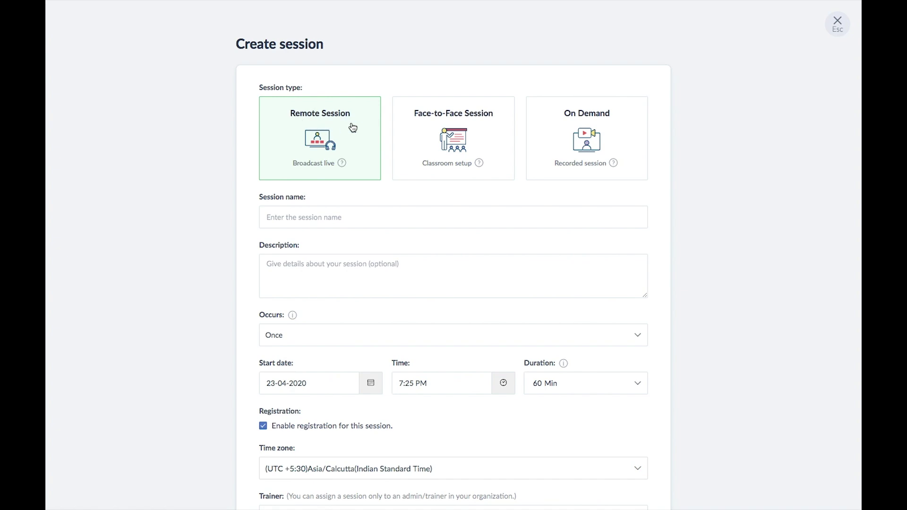
{"action": "left_click", "coordinate": [354, 221]}
{"action": "type", "text": "E"}
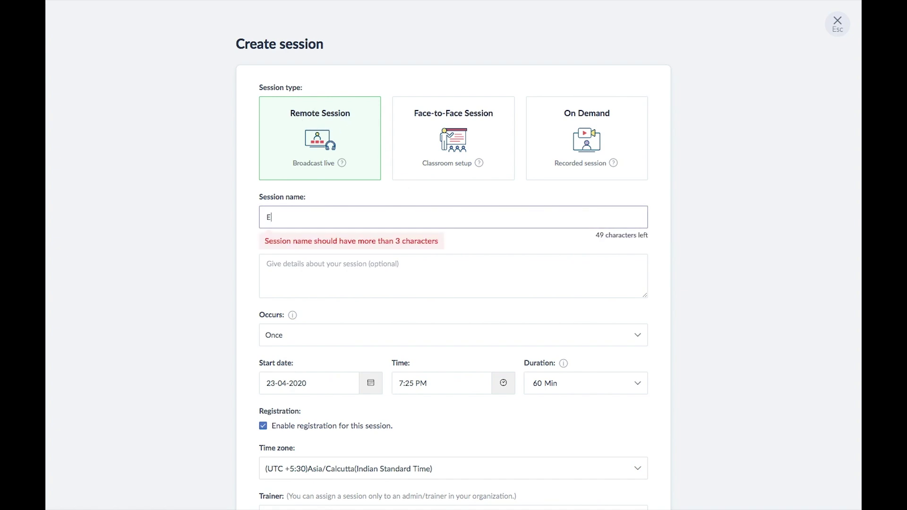
{"action": "type", "text": "conomics Class 1"}
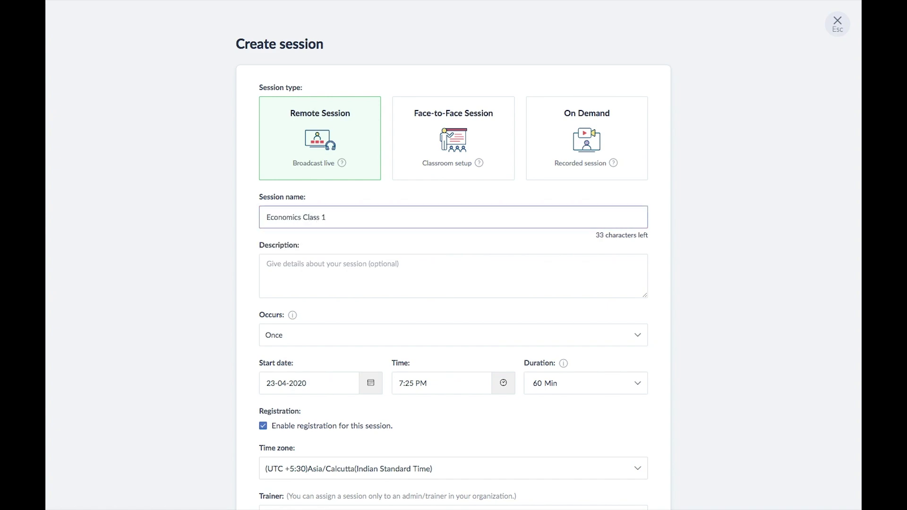
{"action": "left_click", "coordinate": [332, 290]}
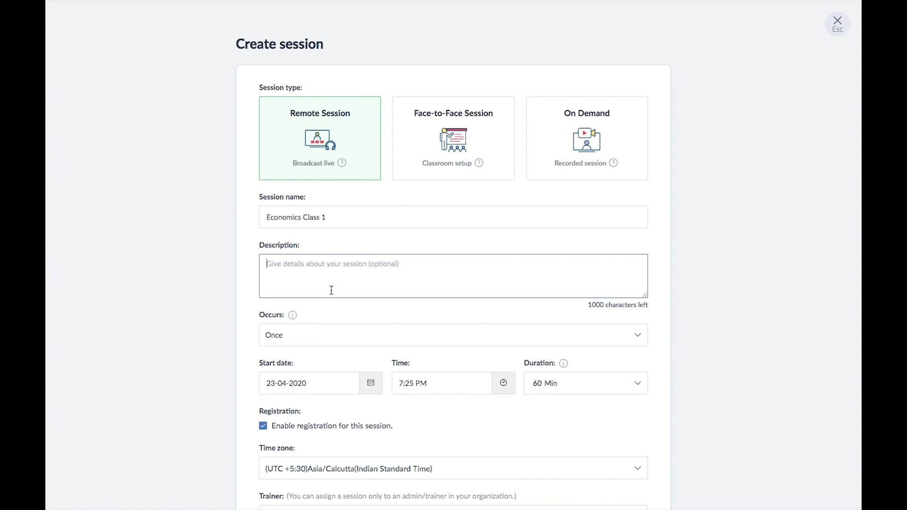
{"action": "type", "text": "We'll discuss the first chapter of economics in this class."}
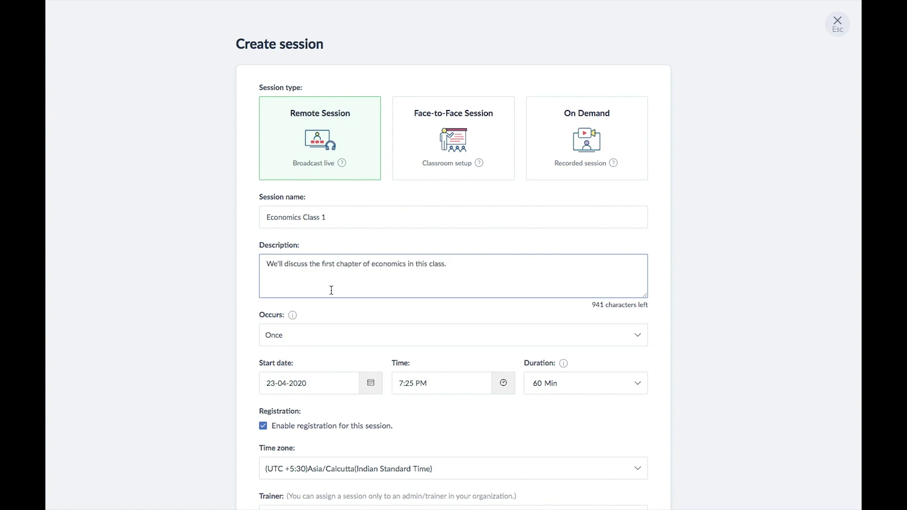
Check the calendar for the session's start date and close it without picking another day
{"action": "scroll", "coordinate": [448, 284], "scroll_direction": "down", "scroll_amount": 2}
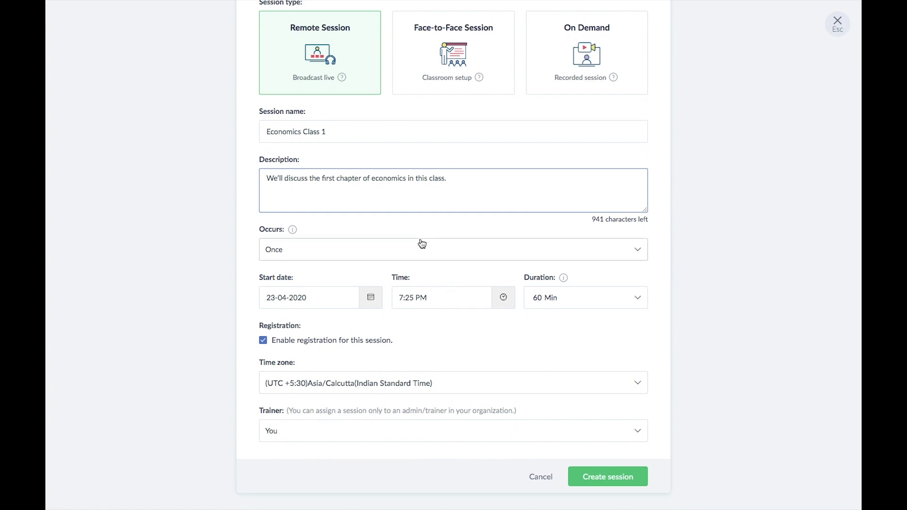
{"action": "scroll", "coordinate": [420, 244], "scroll_direction": "down", "scroll_amount": 1}
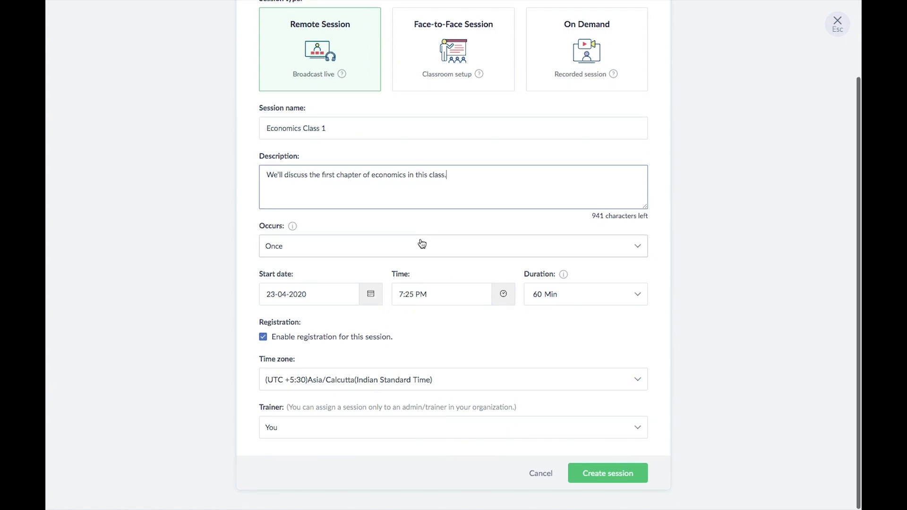
{"action": "left_click", "coordinate": [370, 297]}
{"action": "left_click", "coordinate": [370, 297]}
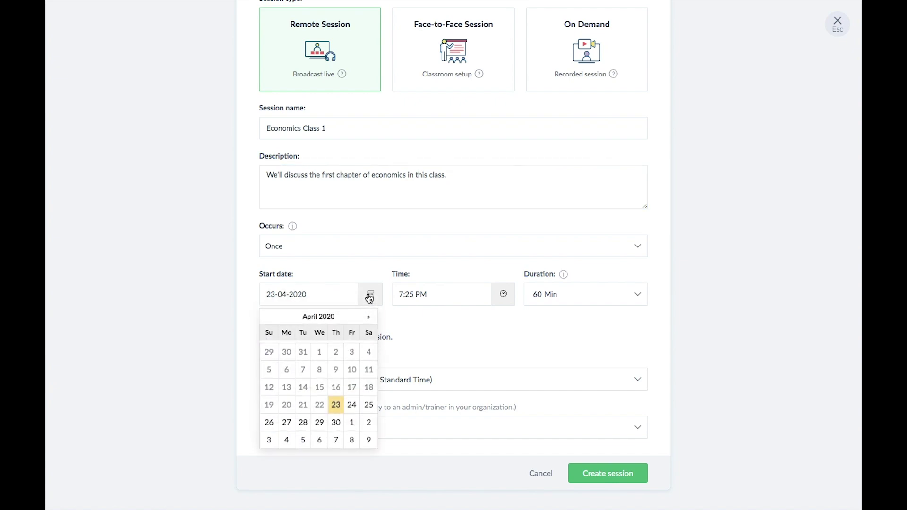
{"action": "left_click", "coordinate": [449, 315]}
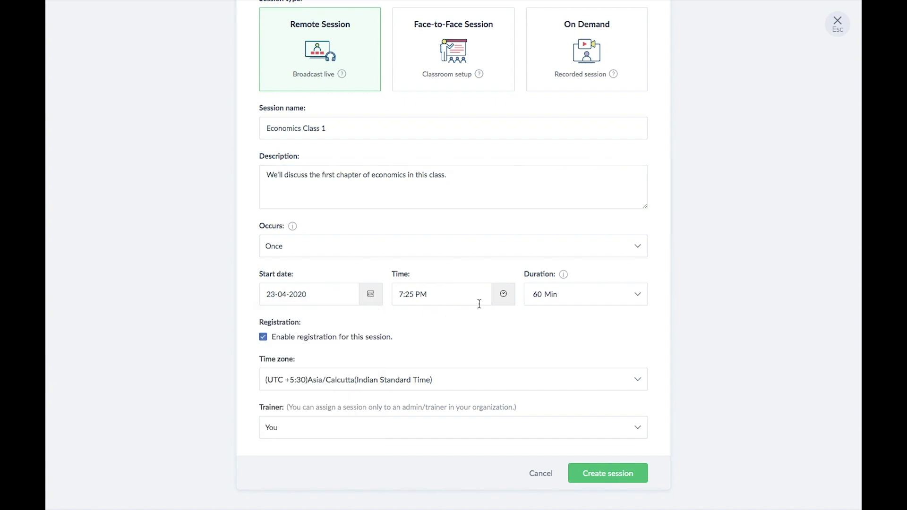
Look through the session's duration choices and the list of assignable trainers, keeping the current selections
{"action": "left_click", "coordinate": [636, 294]}
{"action": "left_click", "coordinate": [673, 310]}
{"action": "left_click", "coordinate": [636, 429]}
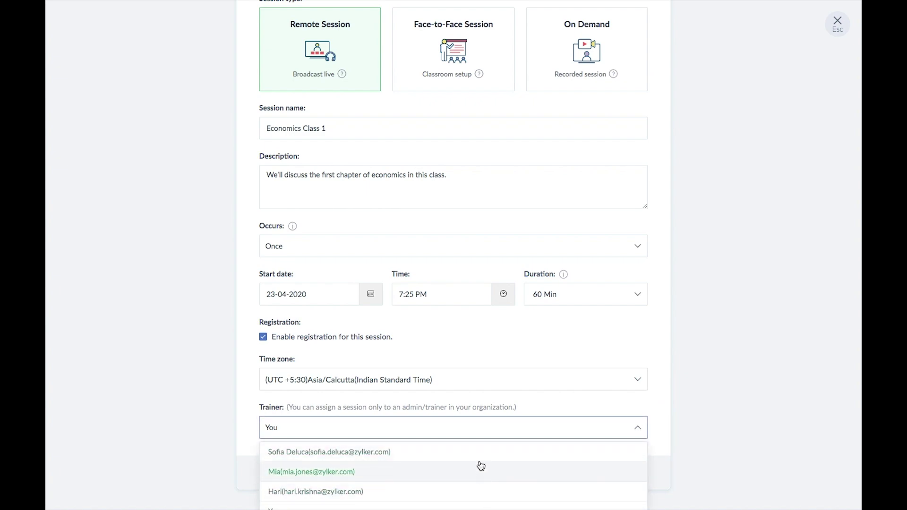
{"action": "left_click", "coordinate": [674, 449]}
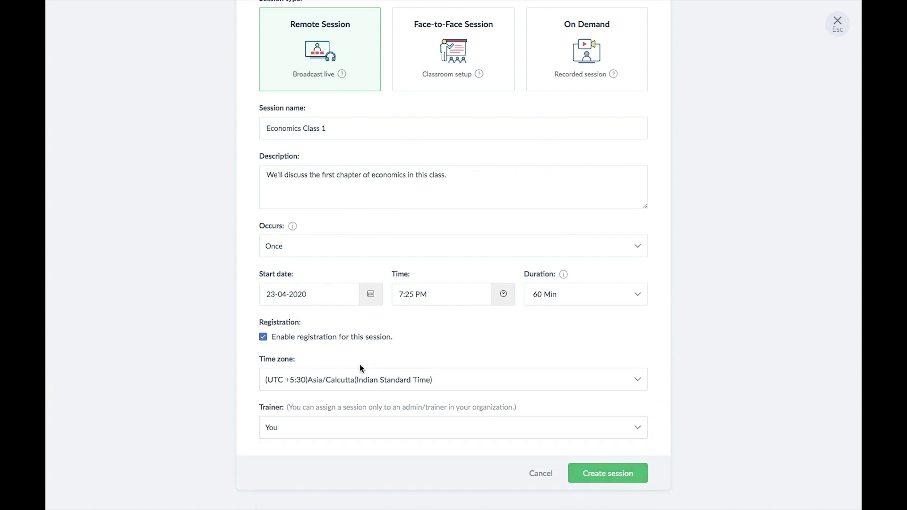
Turn off registration for the Economics Class 1 session and create it
{"action": "left_click", "coordinate": [263, 337]}
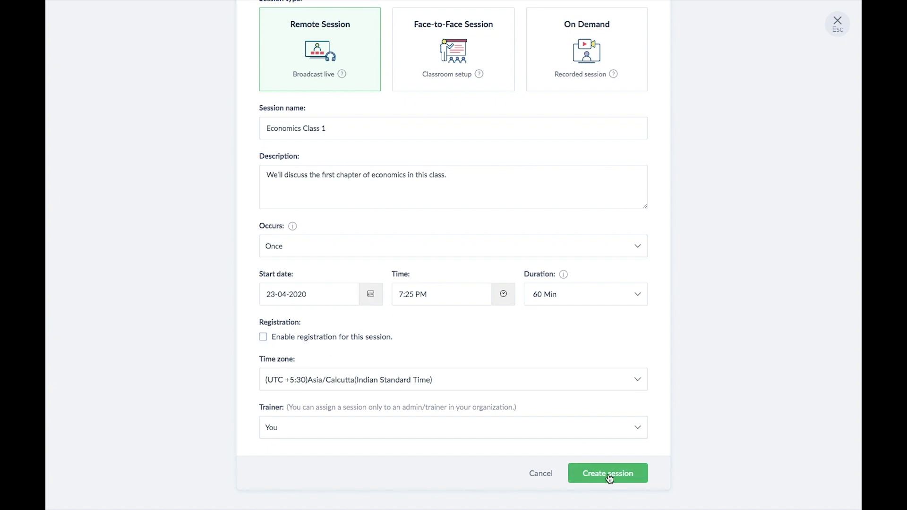
{"action": "left_click", "coordinate": [609, 475]}
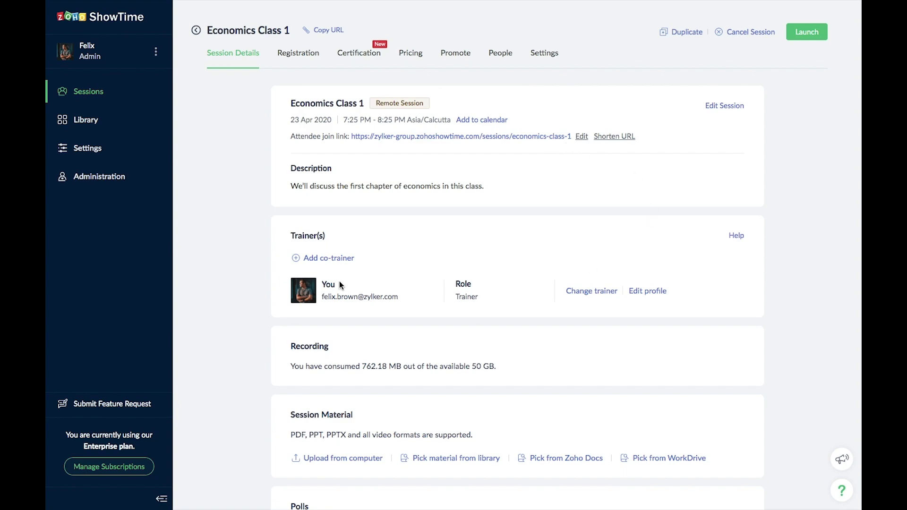
Look through the organization's trainers available as co-trainers for the session, without adding anyone
{"action": "left_click", "coordinate": [318, 259]}
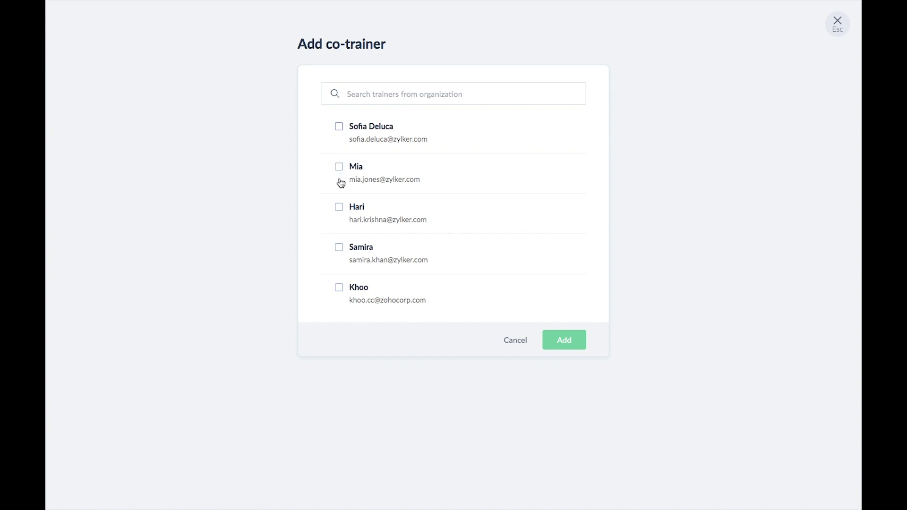
{"action": "left_click", "coordinate": [839, 23]}
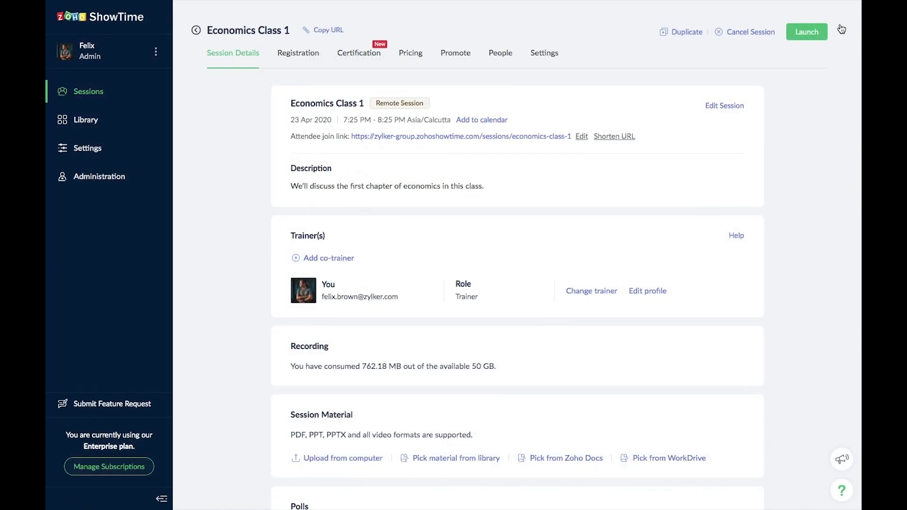
Add the Economics presentation and the ST WLCE19 video dated 18-04-2020 from the material library as session material
{"action": "scroll", "coordinate": [623, 286], "scroll_direction": "down", "scroll_amount": 3}
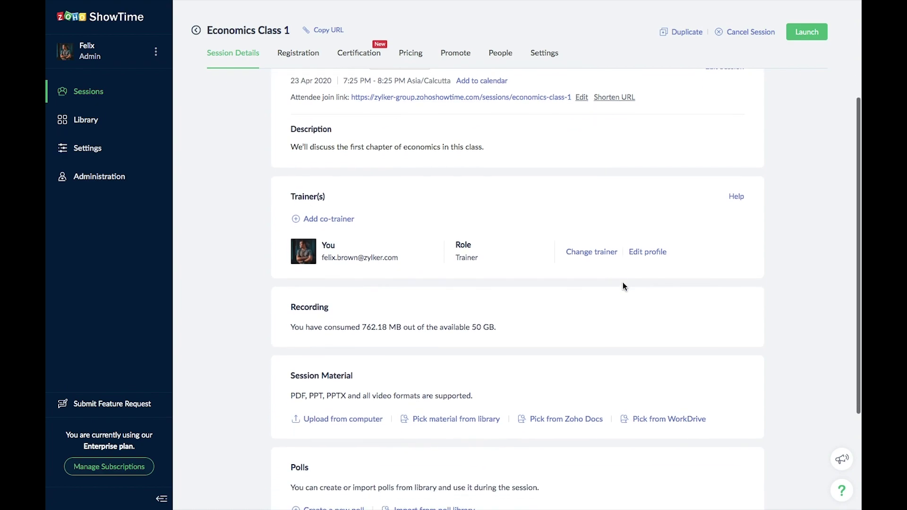
{"action": "scroll", "coordinate": [623, 286], "scroll_direction": "down", "scroll_amount": 3}
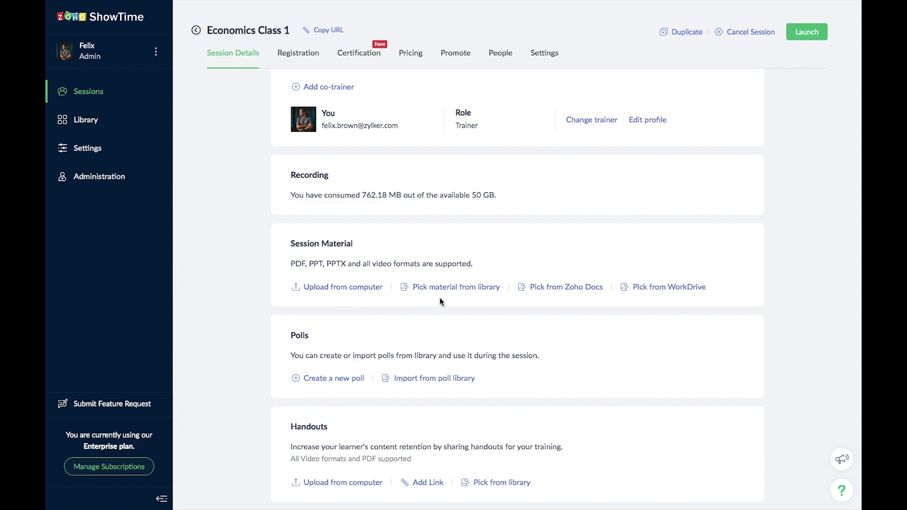
{"action": "left_click", "coordinate": [465, 291]}
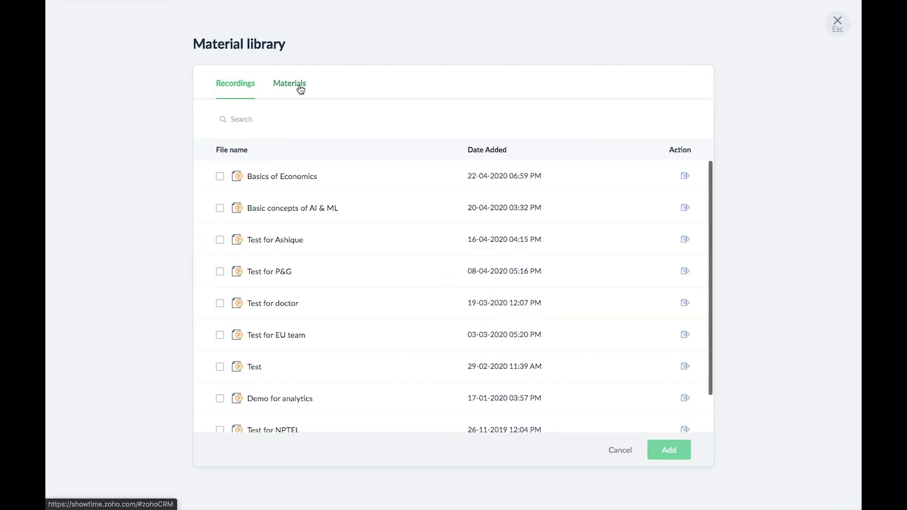
{"action": "left_click", "coordinate": [296, 85]}
{"action": "left_click", "coordinate": [219, 177]}
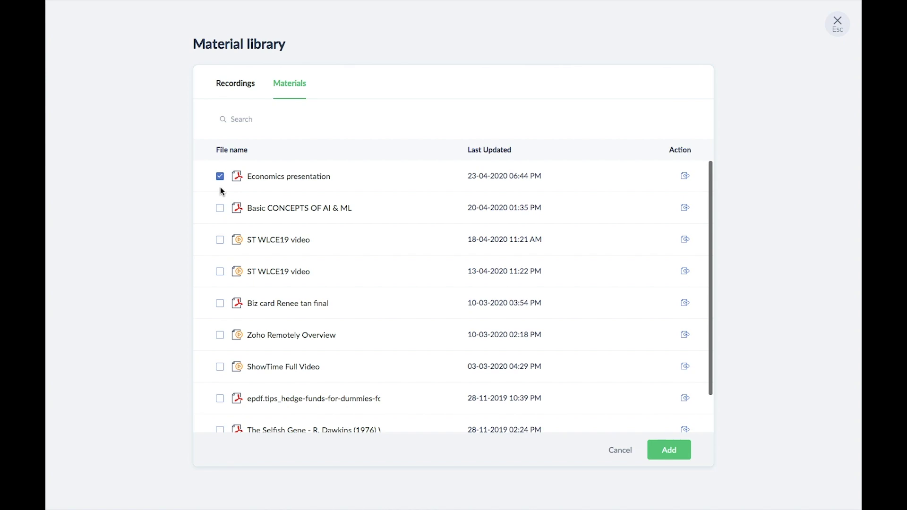
{"action": "left_click", "coordinate": [220, 241]}
{"action": "left_click", "coordinate": [669, 450]}
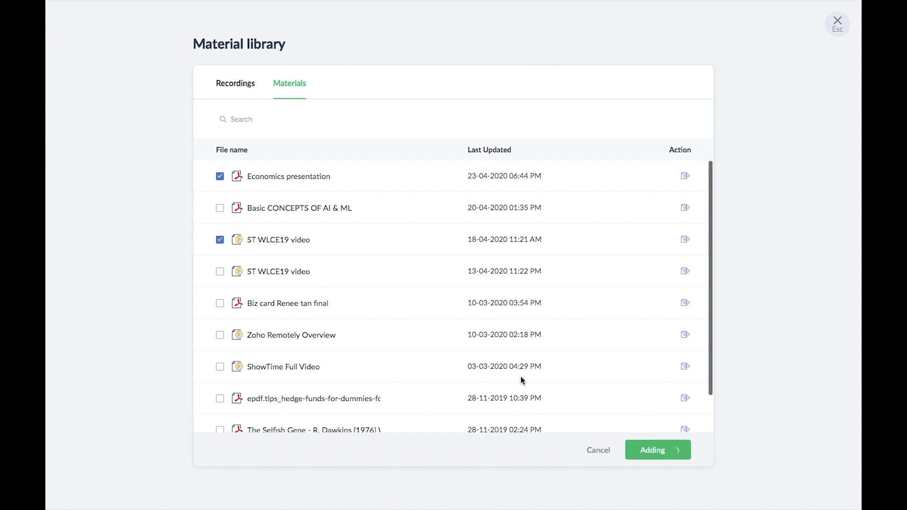
Create a multiple-choice poll for the session asking "Did you understand microeconomics?" with the options YES and NO
{"action": "scroll", "coordinate": [522, 381], "scroll_direction": "down", "scroll_amount": 2}
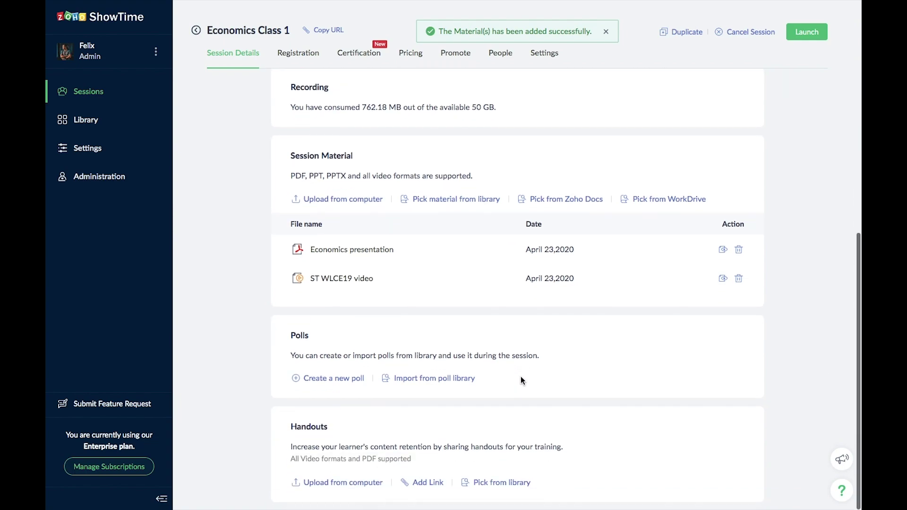
{"action": "left_click", "coordinate": [336, 381]}
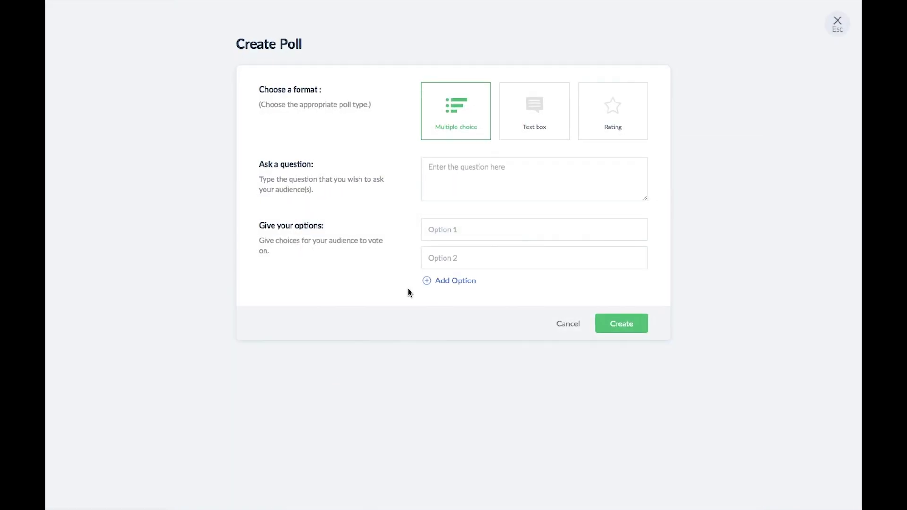
{"action": "left_click", "coordinate": [486, 168]}
{"action": "type", "text": "Did yo"}
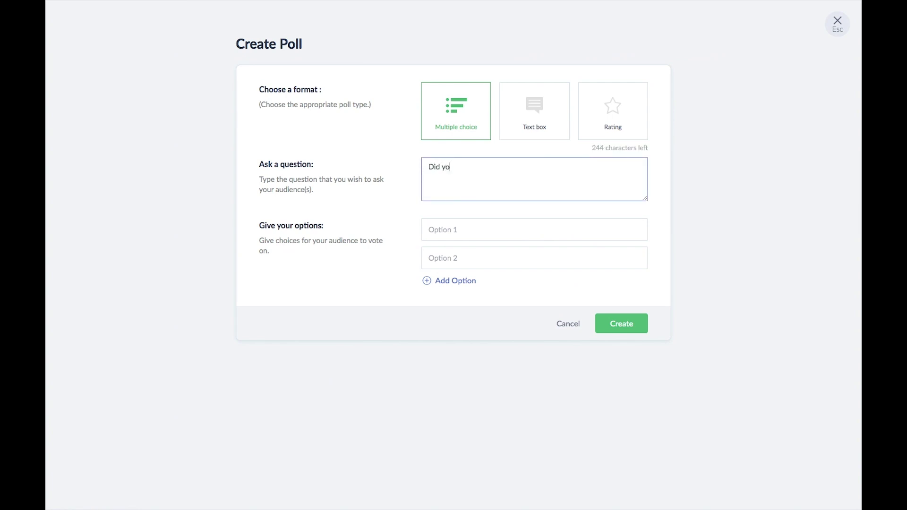
{"action": "type", "text": "u understand microeconomics"}
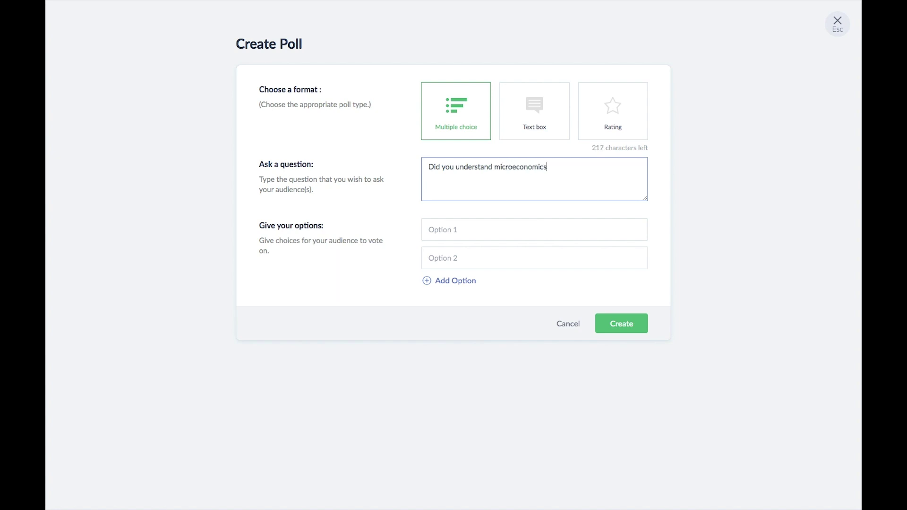
{"action": "type", "text": "?"}
{"action": "key", "text": "Tab"}
{"action": "type", "text": "YES"}
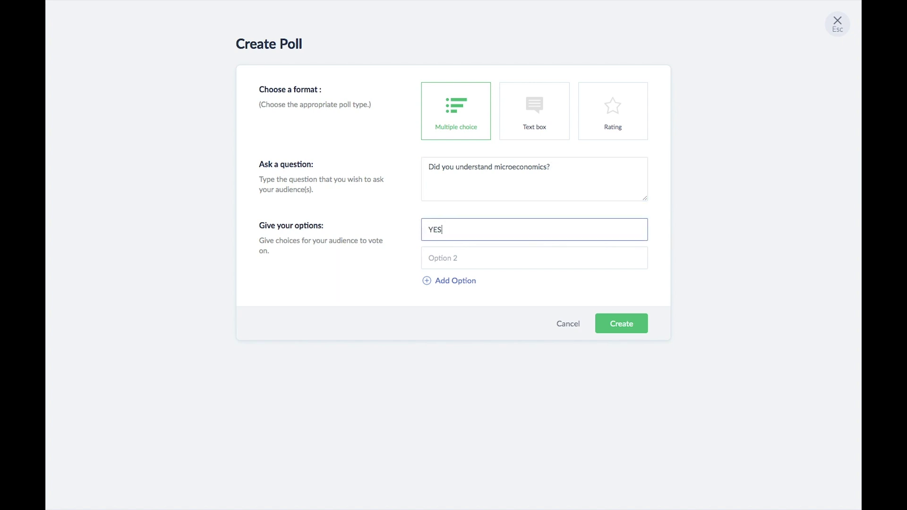
{"action": "key", "text": "Tab"}
{"action": "type", "text": "NO"}
{"action": "left_click", "coordinate": [634, 324]}
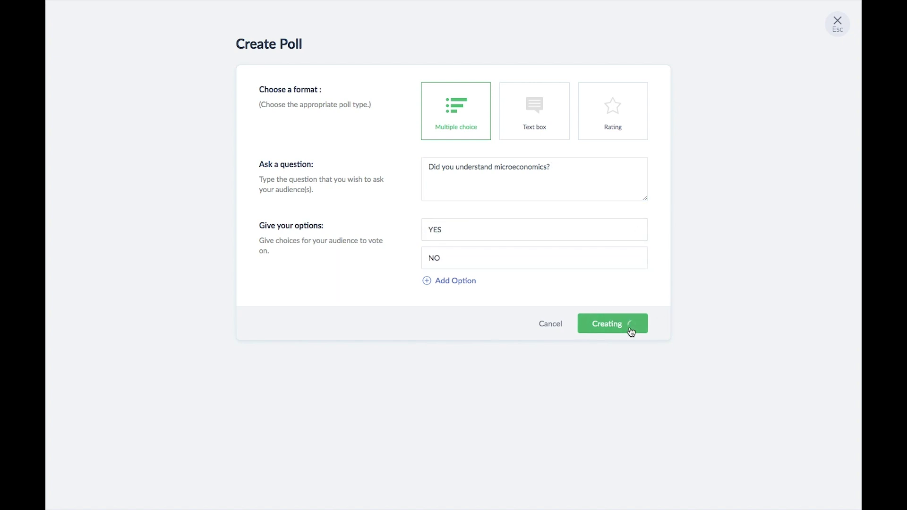
Add the hedge-funds-for-dummies PDF from the library's materials as a session handout
{"action": "scroll", "coordinate": [630, 330], "scroll_direction": "down", "scroll_amount": 2}
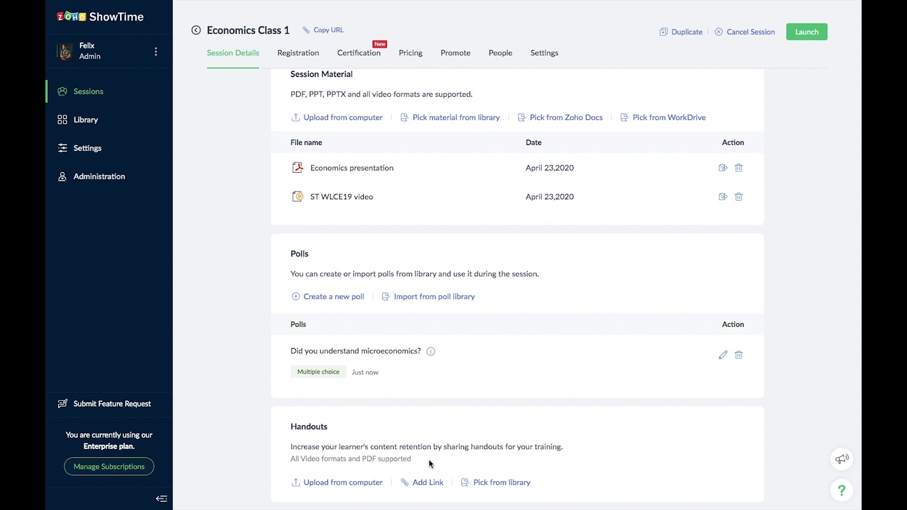
{"action": "left_click", "coordinate": [473, 484]}
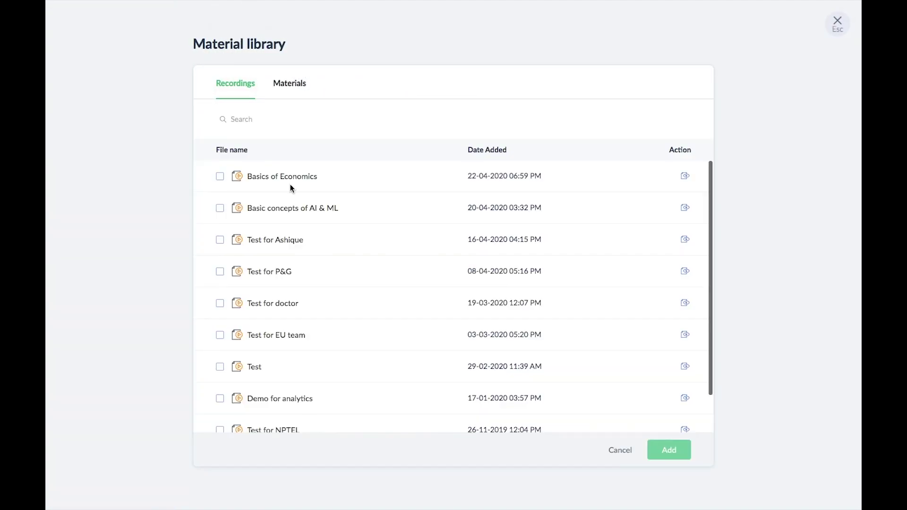
{"action": "left_click", "coordinate": [289, 96]}
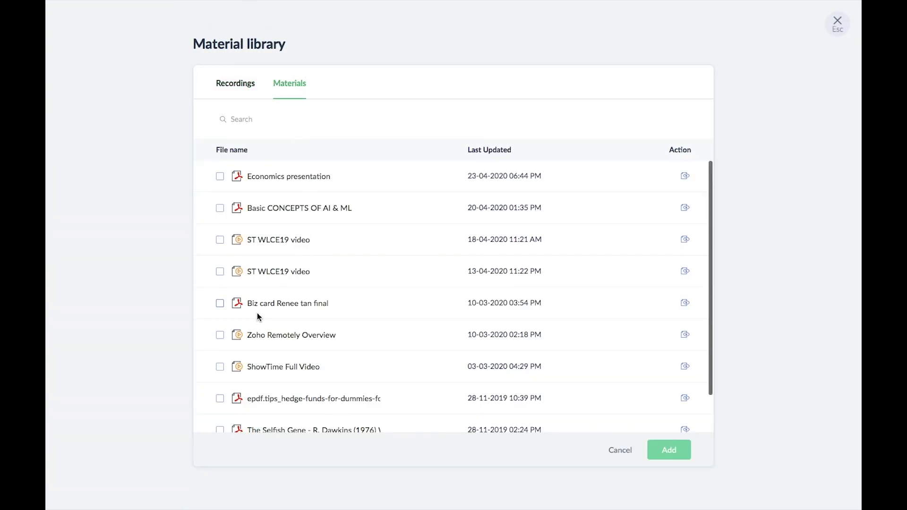
{"action": "scroll", "coordinate": [300, 347], "scroll_direction": "down", "scroll_amount": 1}
{"action": "left_click", "coordinate": [219, 353]}
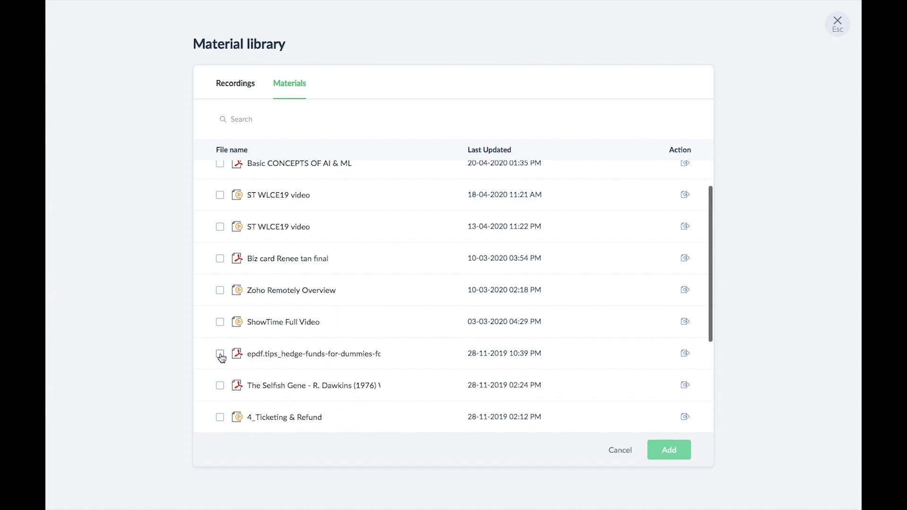
{"action": "left_click", "coordinate": [680, 449]}
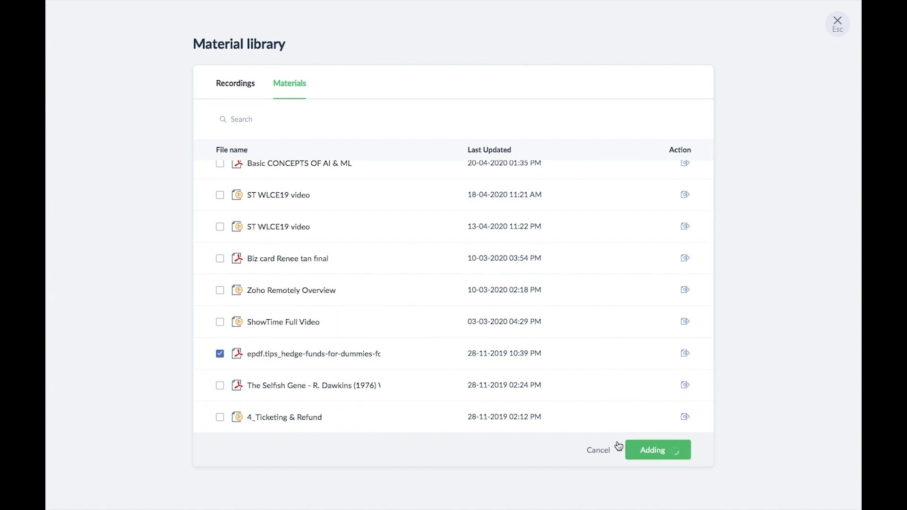
{"action": "scroll", "coordinate": [574, 425], "scroll_direction": "down", "scroll_amount": 1}
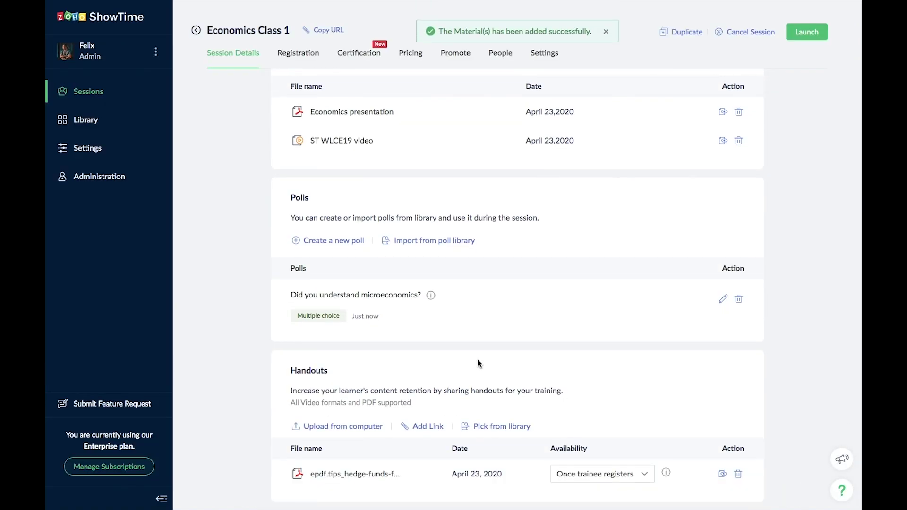
In the session's general settings, switch the attendee chat room off and on again, and enable automatic recording once the session starts
{"action": "scroll", "coordinate": [477, 363], "scroll_direction": "up", "scroll_amount": 6}
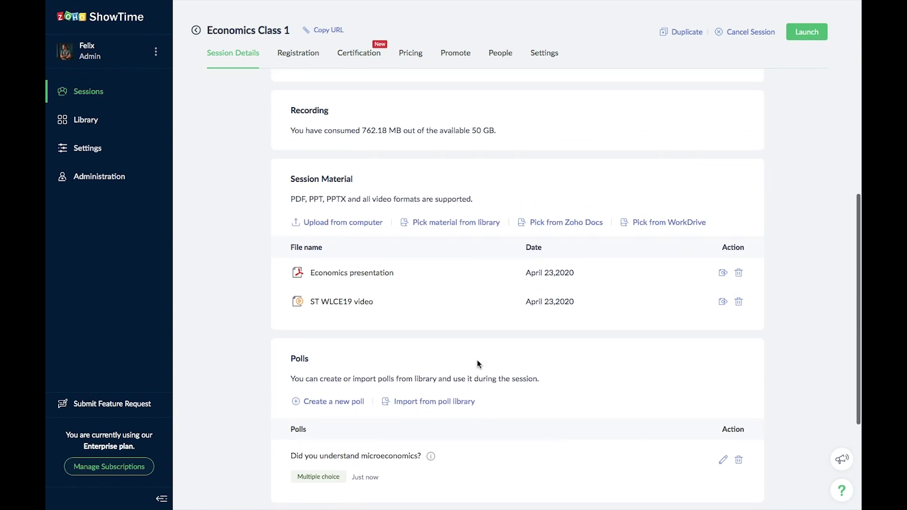
{"action": "scroll", "coordinate": [477, 364], "scroll_direction": "up", "scroll_amount": 1}
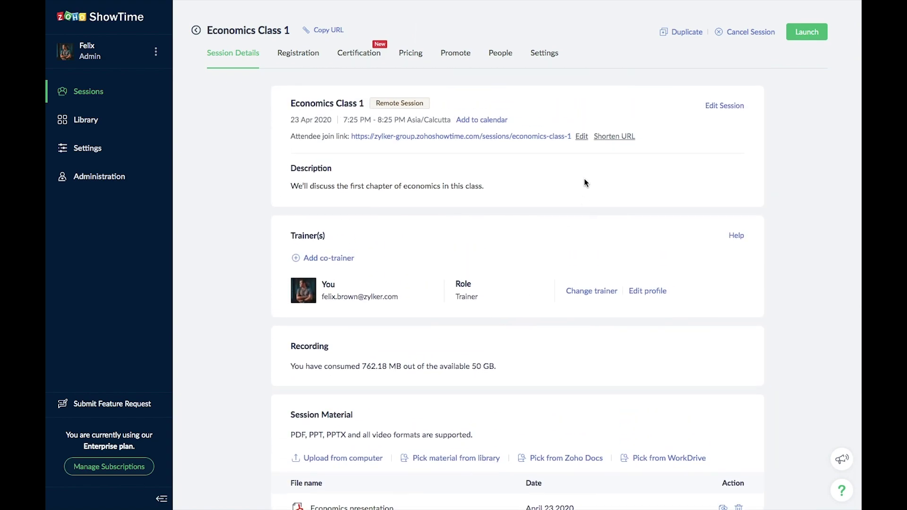
{"action": "left_click", "coordinate": [542, 54]}
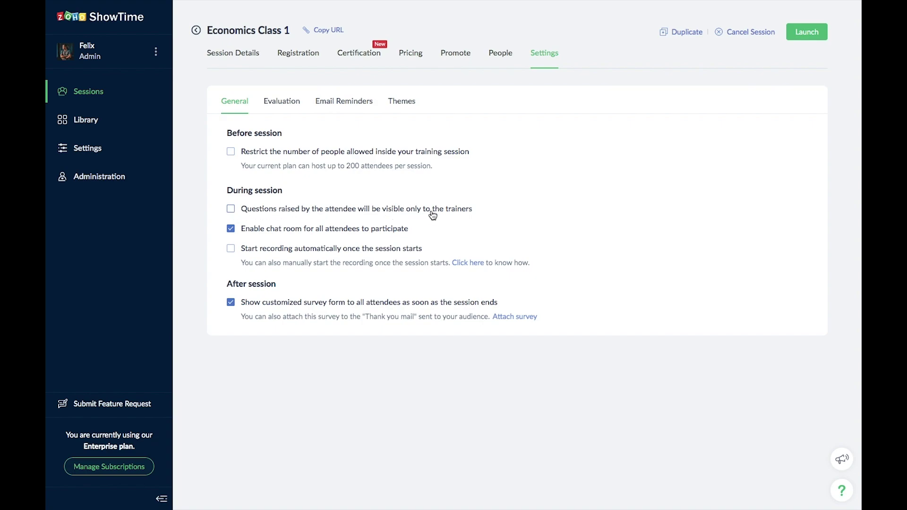
{"action": "left_click", "coordinate": [231, 229]}
{"action": "left_click", "coordinate": [231, 229]}
{"action": "left_click", "coordinate": [231, 249]}
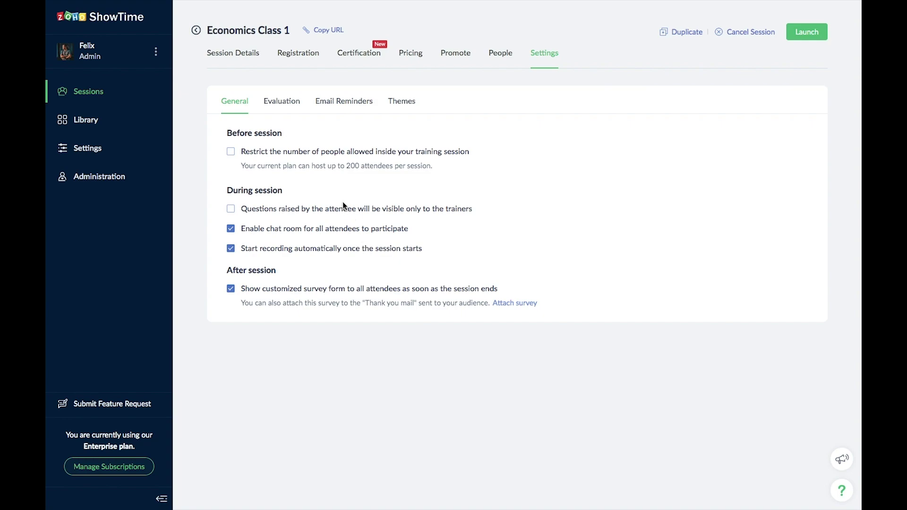
Add a mandatory text area question "What is macroeconomics?" to the session's evaluation form and move it up to second place
{"action": "left_click", "coordinate": [278, 106]}
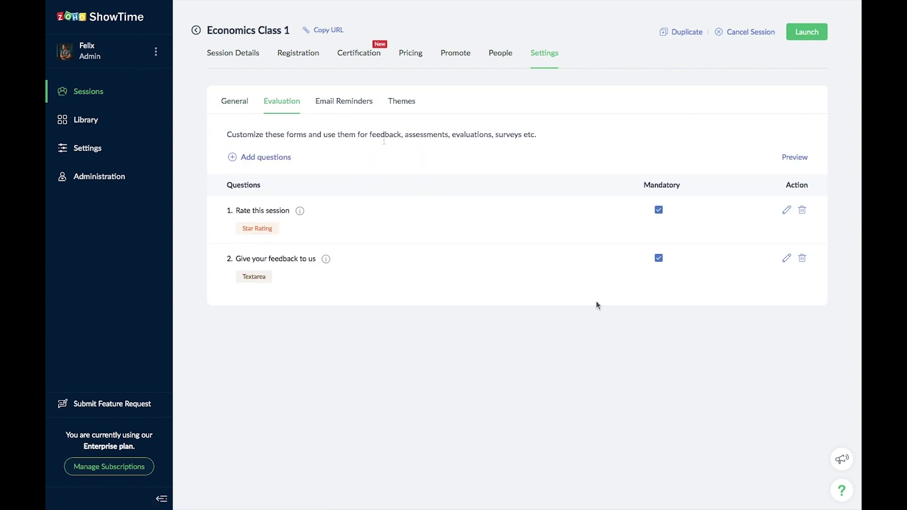
{"action": "left_click", "coordinate": [275, 157]}
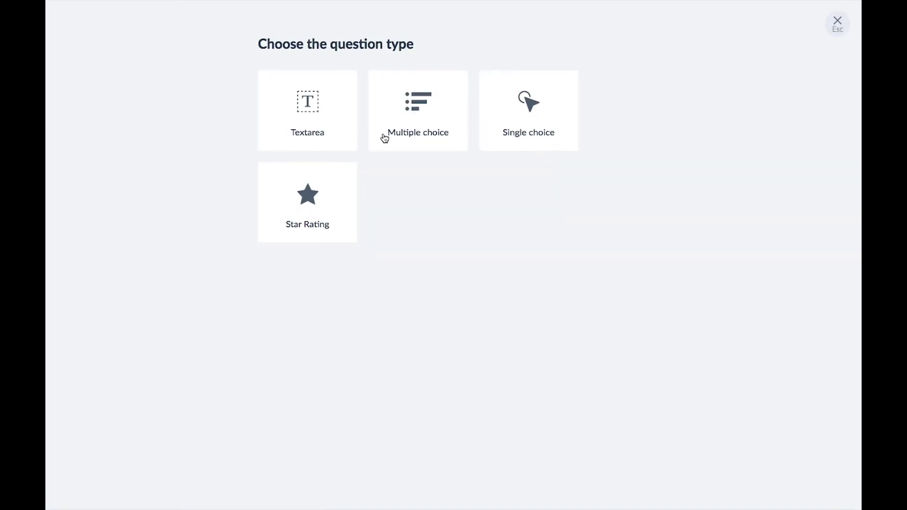
{"action": "left_click", "coordinate": [334, 127]}
{"action": "type", "text": "What is macr"}
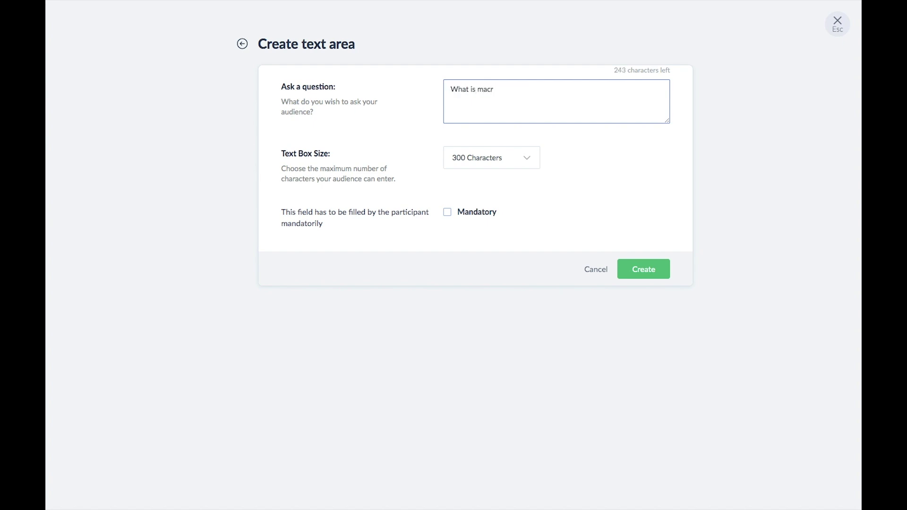
{"action": "type", "text": "oeconomics?"}
{"action": "left_click", "coordinate": [447, 212]}
{"action": "left_click", "coordinate": [634, 270]}
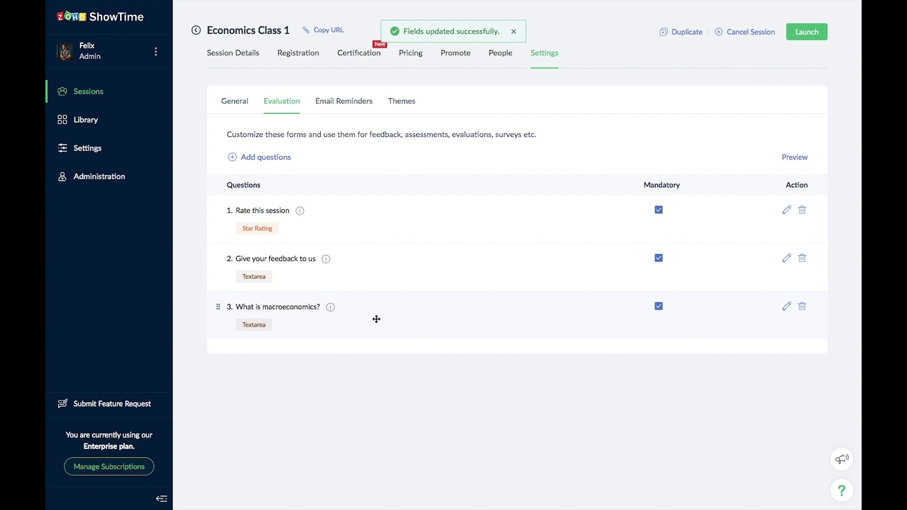
{"action": "left_click_drag", "start_coordinate": [377, 319], "coordinate": [380, 256]}
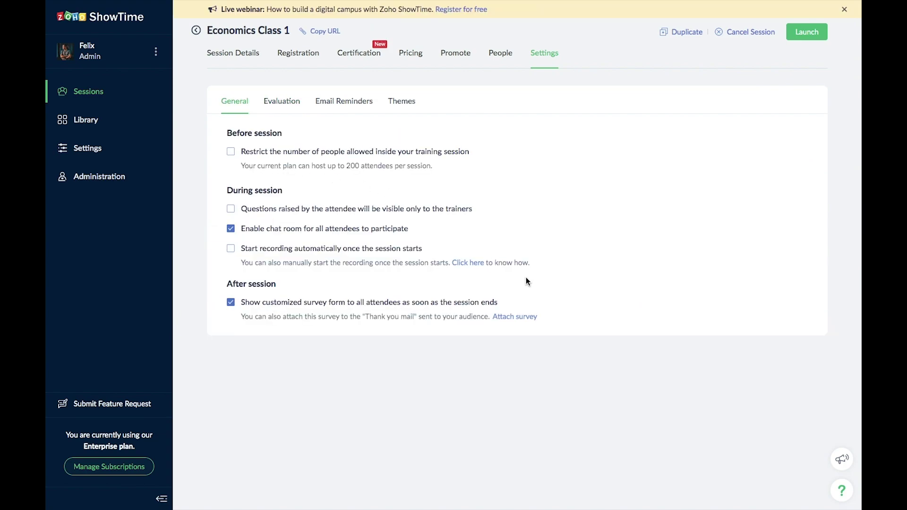
Launch the Economics Class 1 session from its details page and enter with both audio and video switched off
{"action": "left_click", "coordinate": [239, 55]}
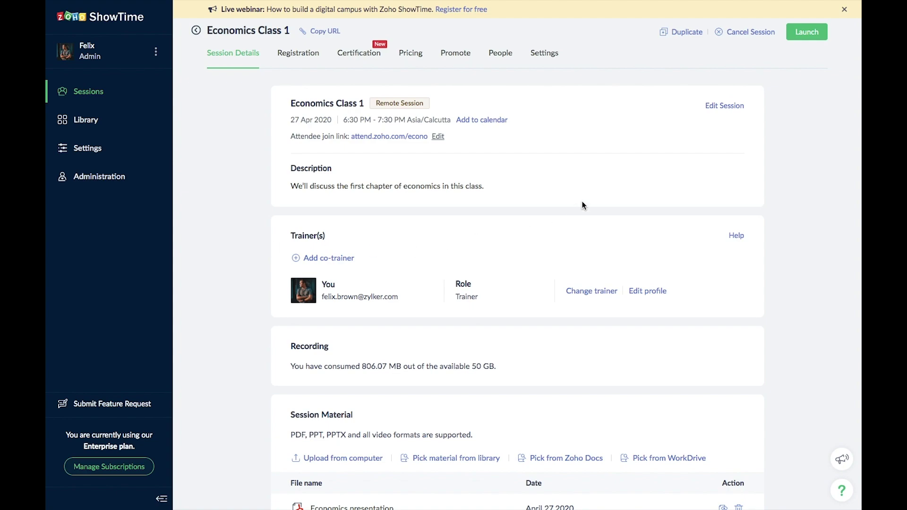
{"action": "left_click", "coordinate": [819, 32]}
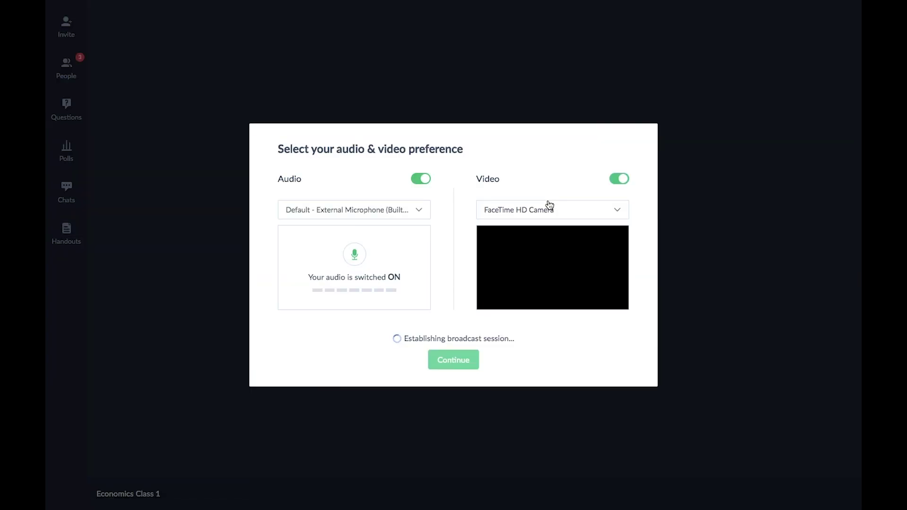
{"action": "left_click", "coordinate": [422, 188]}
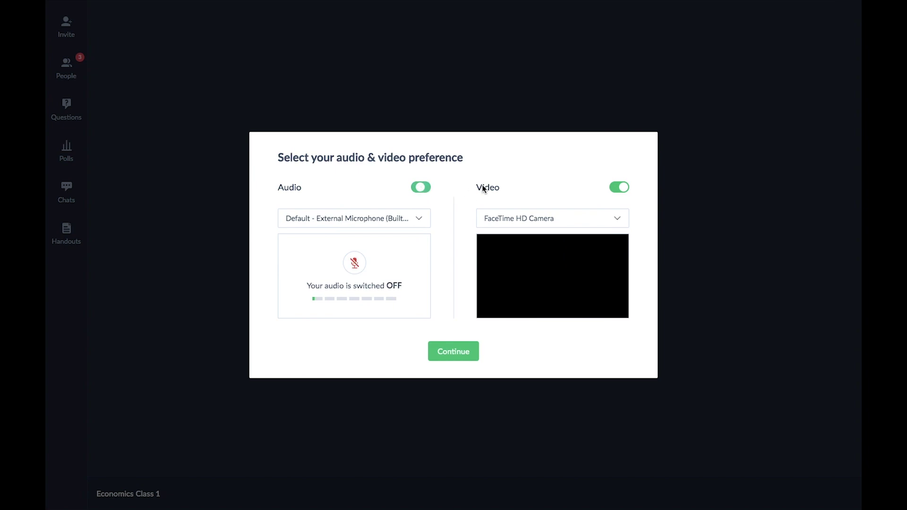
{"action": "left_click", "coordinate": [625, 191]}
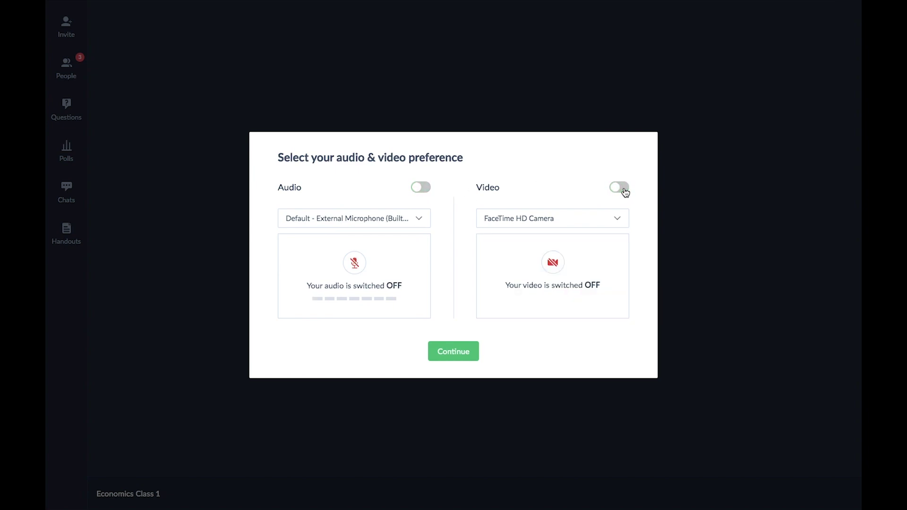
{"action": "left_click", "coordinate": [449, 355]}
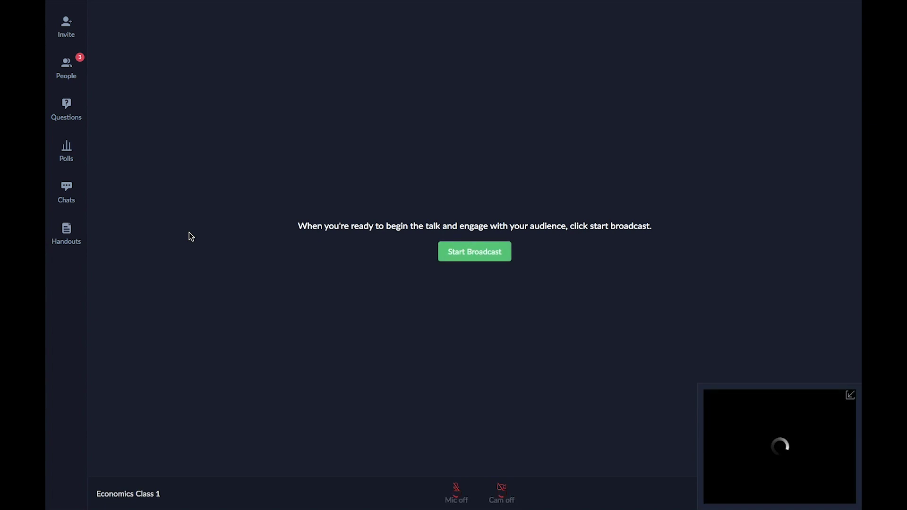
Copy the session's attendee invite link, open it in a new browser tab and continue through the compatibility checks into the session
{"action": "left_click", "coordinate": [70, 39]}
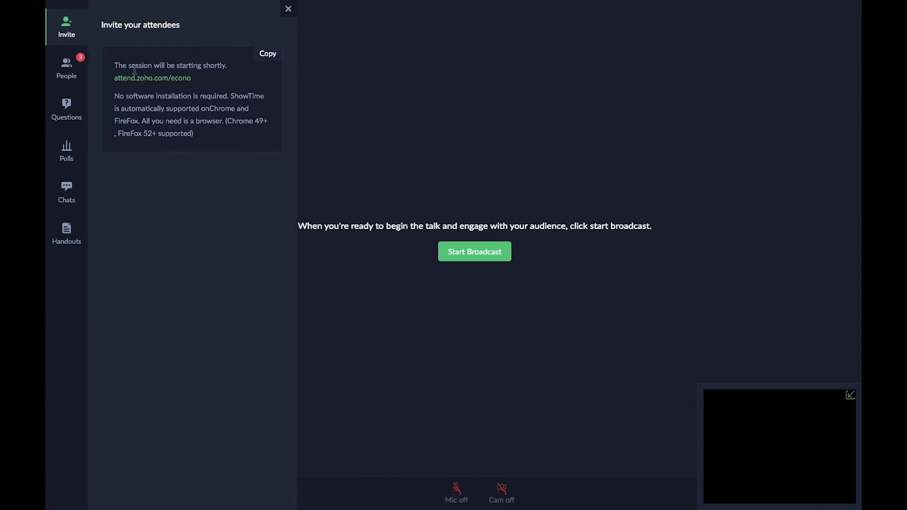
{"action": "triple_click", "coordinate": [206, 82]}
{"action": "key", "text": "super+c"}
{"action": "left_click", "coordinate": [80, 18]}
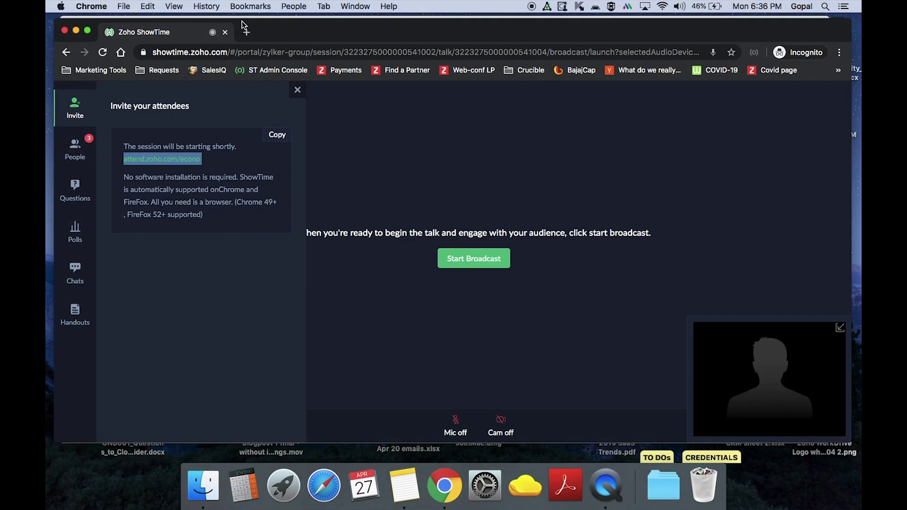
{"action": "left_click", "coordinate": [246, 32]}
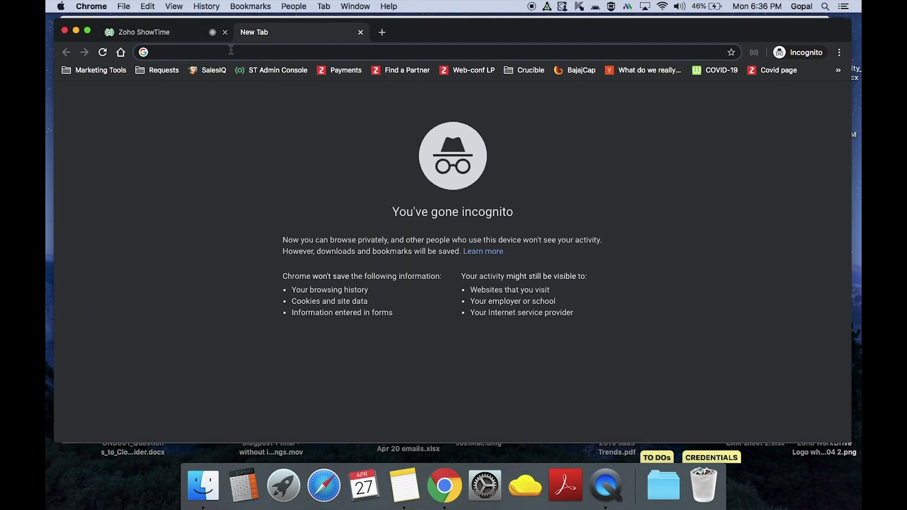
{"action": "key", "text": "super+v"}
{"action": "key", "text": "Return"}
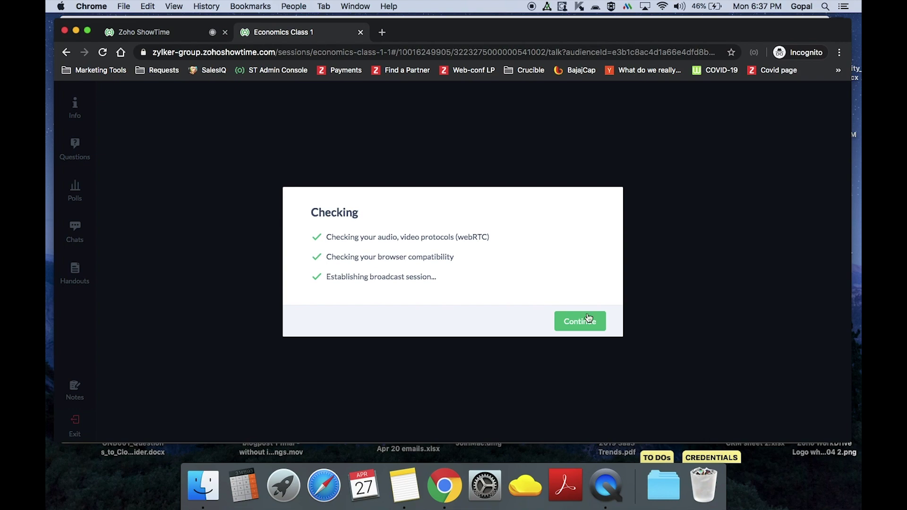
{"action": "left_click", "coordinate": [590, 324]}
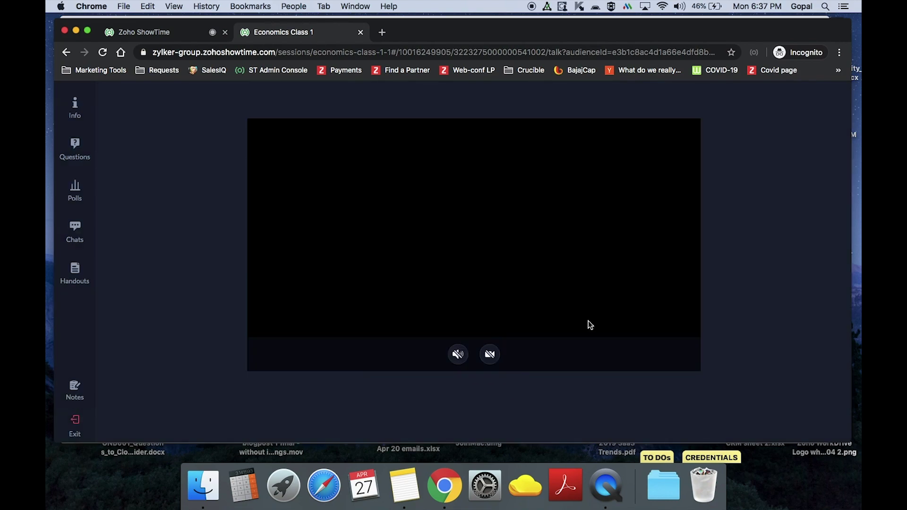
Back in the full-screen trainer view, send the chat message "Hello students. Welcome to the class!" and minimize the self-view video
{"action": "left_click", "coordinate": [170, 31]}
{"action": "left_click", "coordinate": [90, 31]}
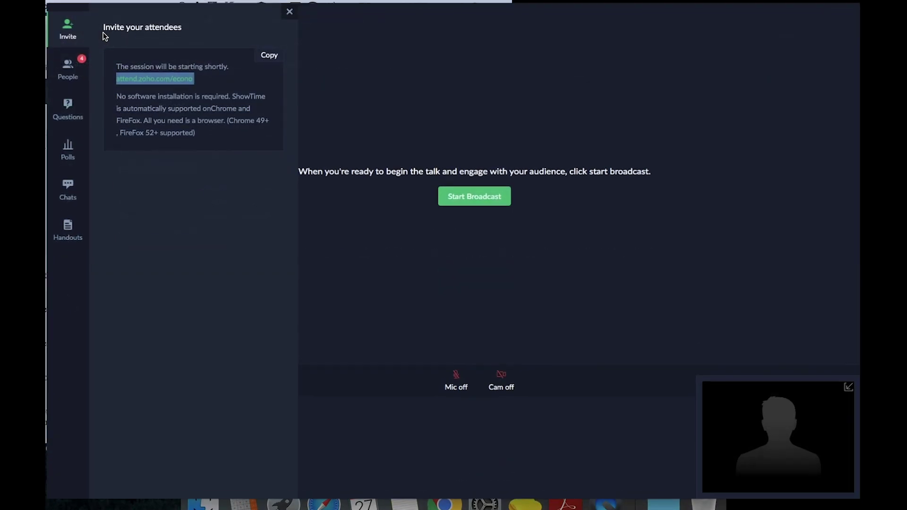
{"action": "left_click", "coordinate": [289, 9]}
{"action": "left_click", "coordinate": [66, 193]}
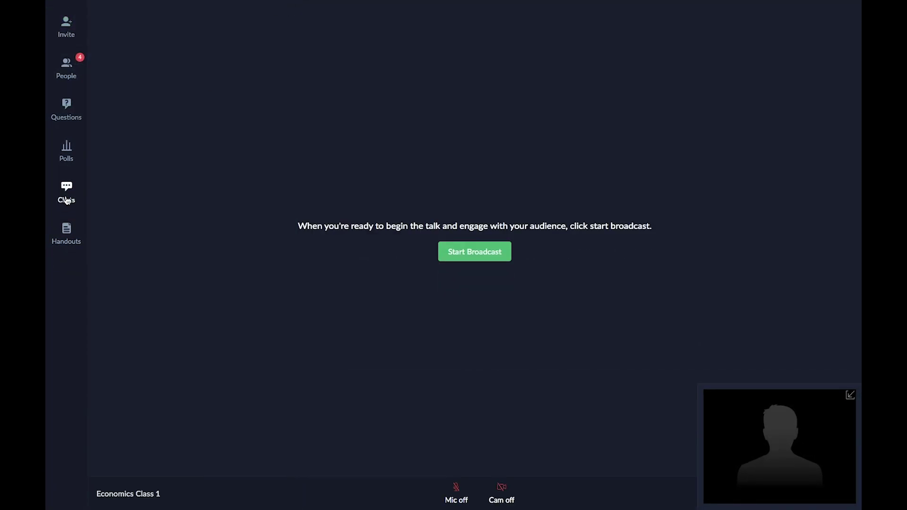
{"action": "left_click", "coordinate": [142, 452]}
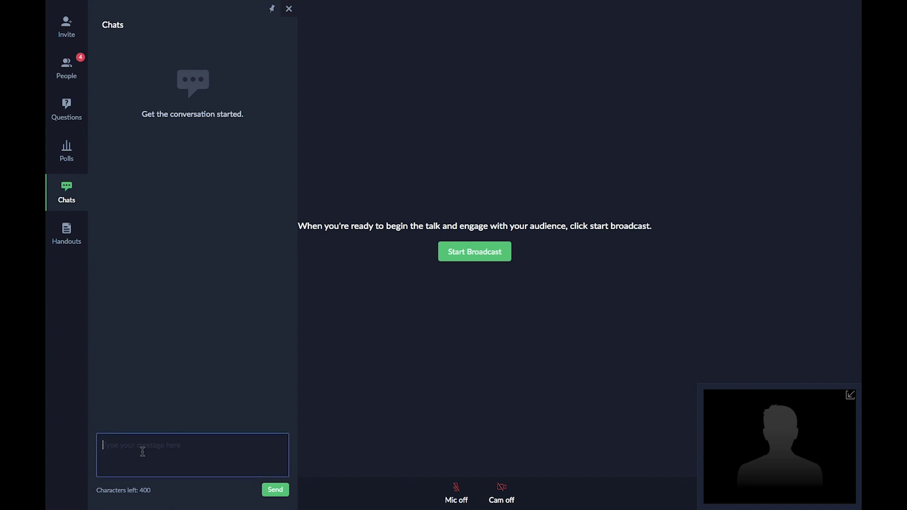
{"action": "type", "text": "Hello students. Welcome to the class!"}
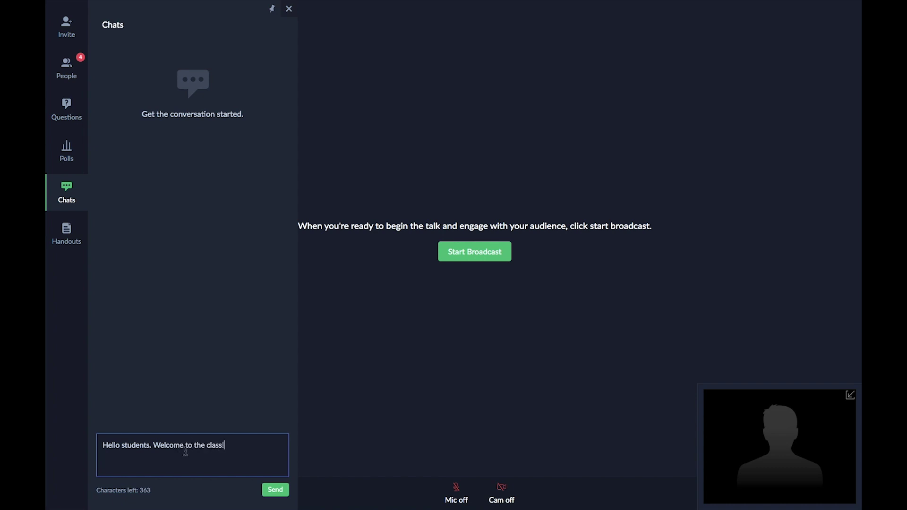
{"action": "left_click", "coordinate": [279, 490]}
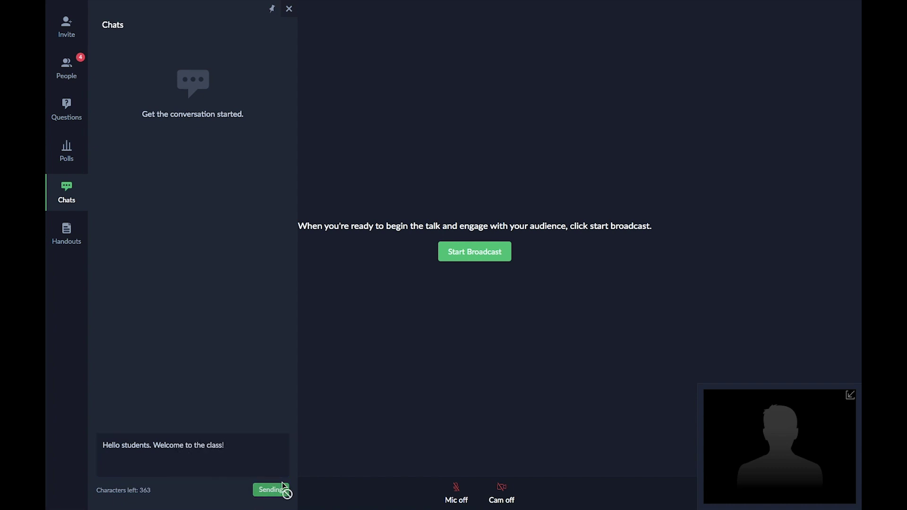
{"action": "left_click", "coordinate": [851, 395]}
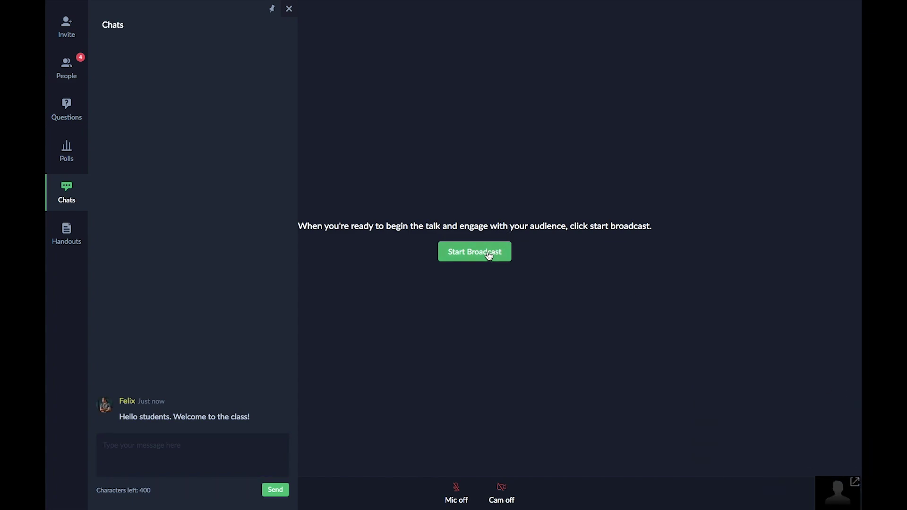
Review the list of session participants and start the broadcast, dismissing the recording tip
{"action": "left_click", "coordinate": [75, 75]}
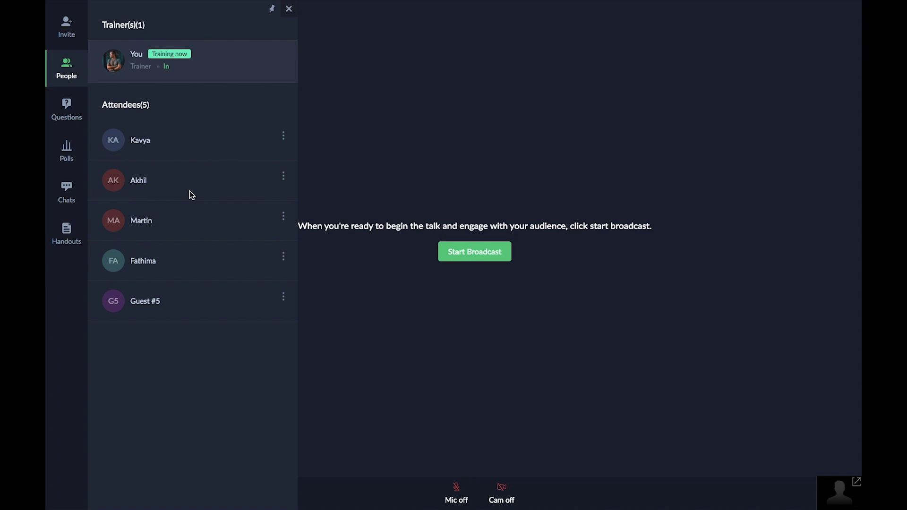
{"action": "left_click", "coordinate": [289, 10]}
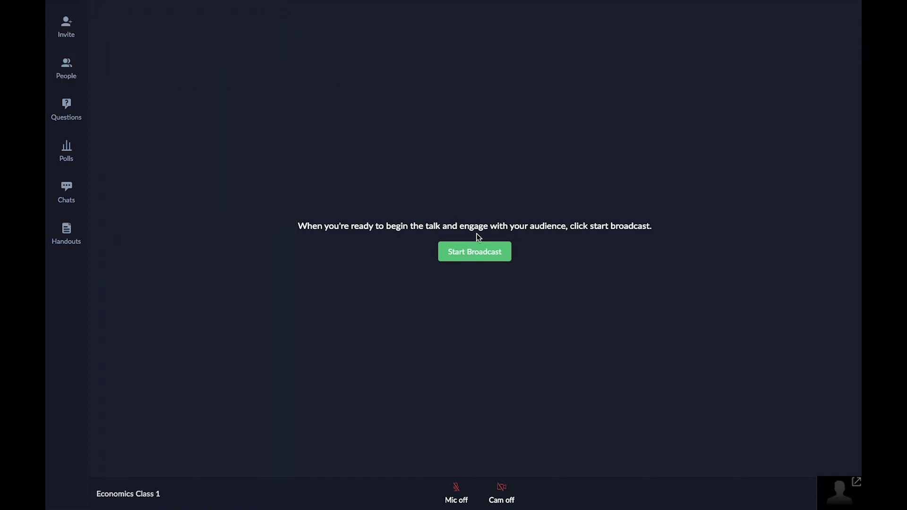
{"action": "left_click", "coordinate": [484, 260]}
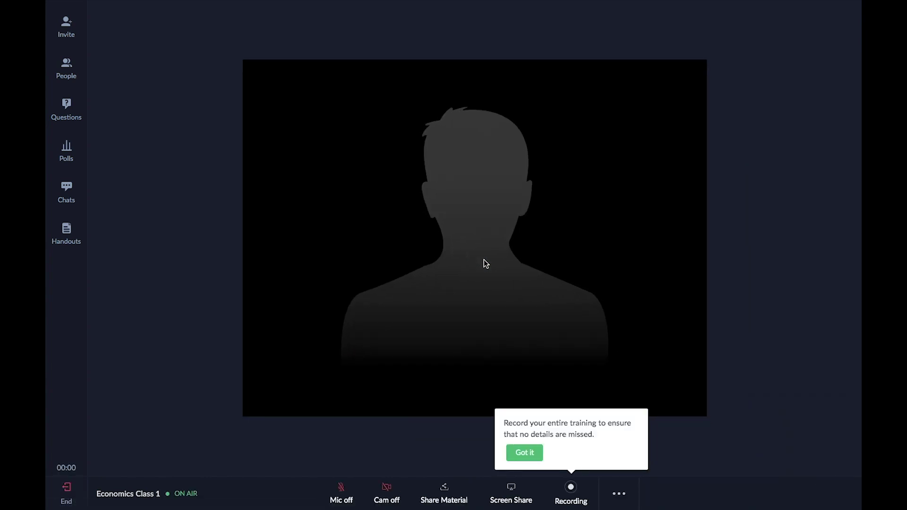
{"action": "left_click", "coordinate": [525, 453]}
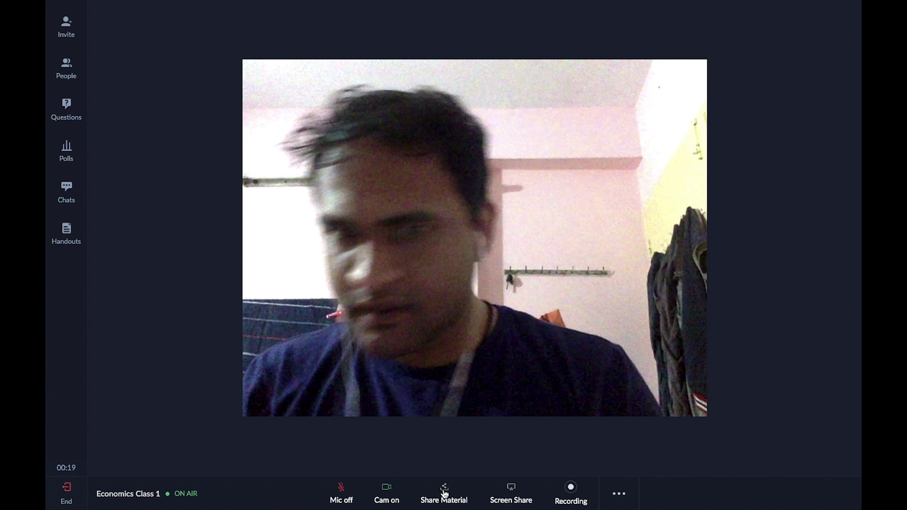
Broadcast the Economics presentation from the added materials and advance it to page 3
{"action": "left_click", "coordinate": [444, 494]}
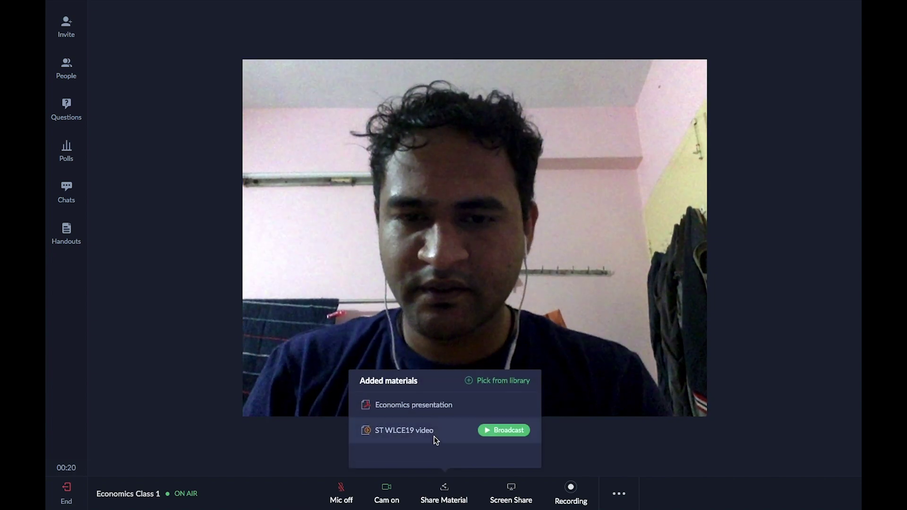
{"action": "left_click", "coordinate": [501, 405]}
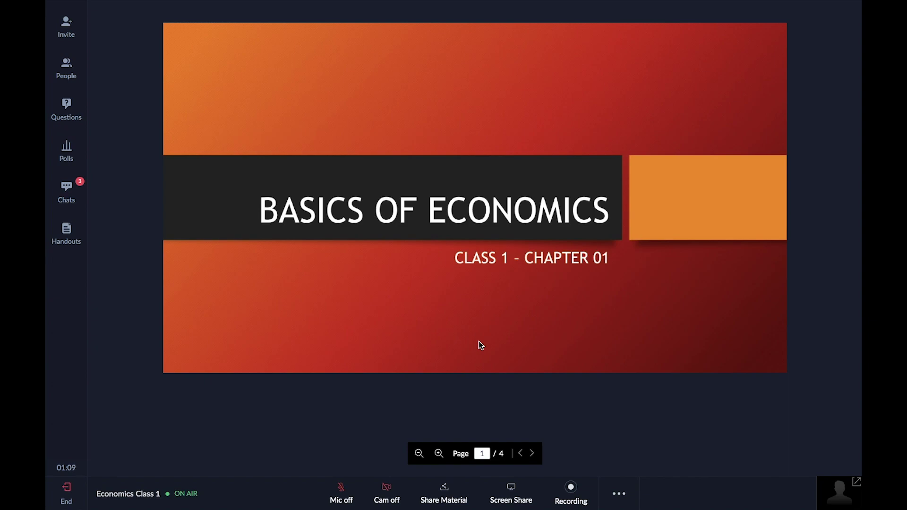
{"action": "left_click", "coordinate": [534, 454]}
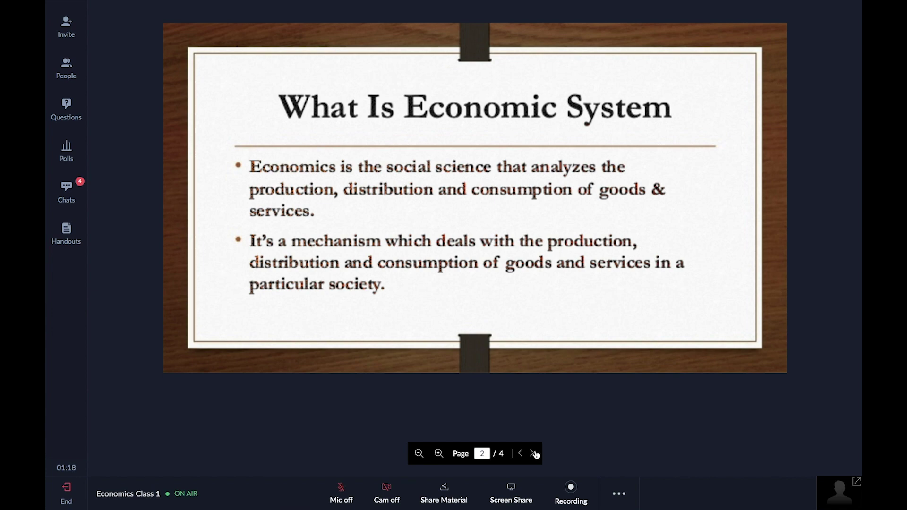
{"action": "left_click", "coordinate": [535, 455]}
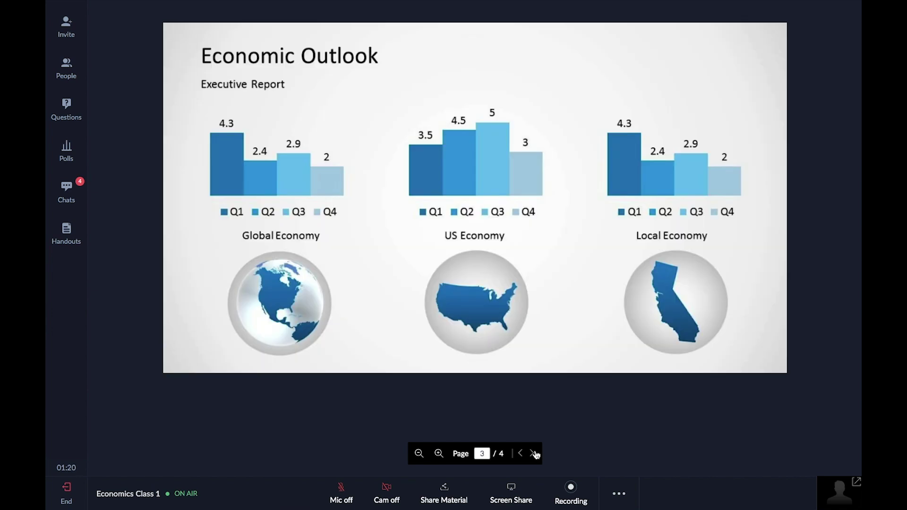
Broadcast the ST WLCE19 video, play it, skip ahead a few seconds and pause it at 00:11
{"action": "left_click", "coordinate": [446, 495]}
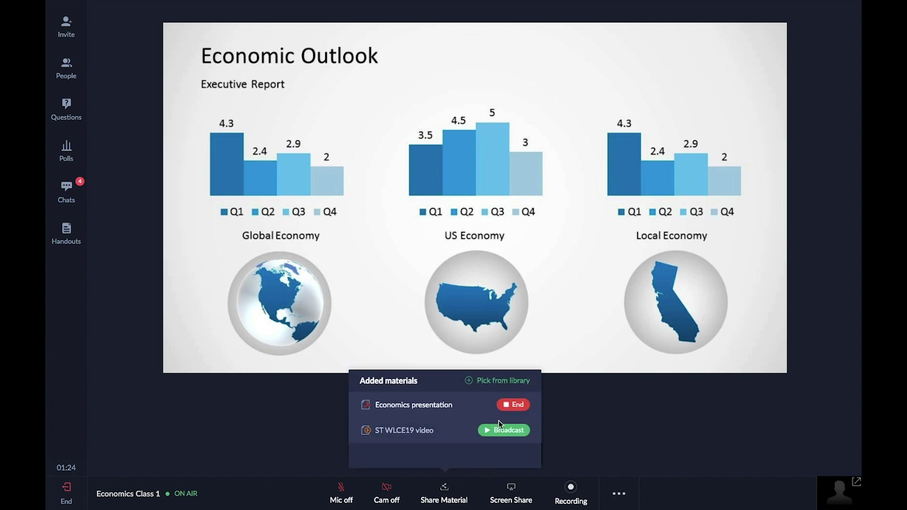
{"action": "left_click", "coordinate": [510, 430]}
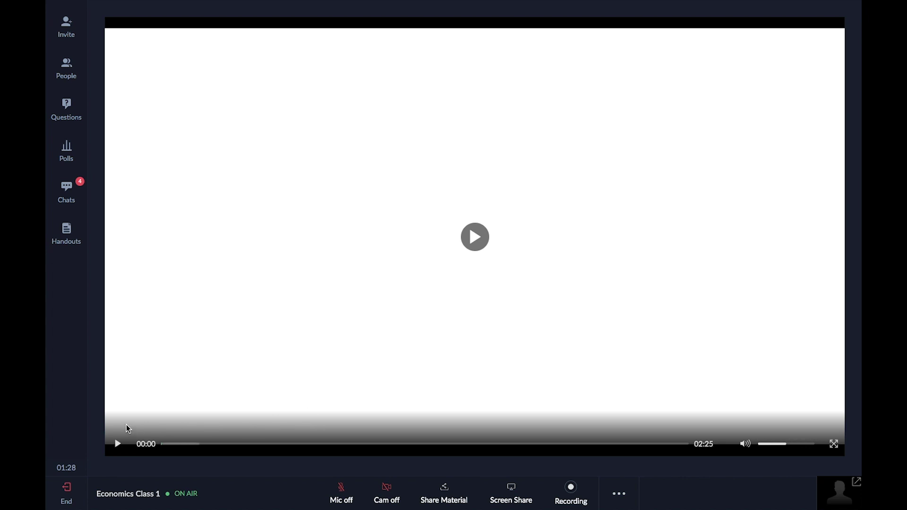
{"action": "left_click", "coordinate": [117, 448]}
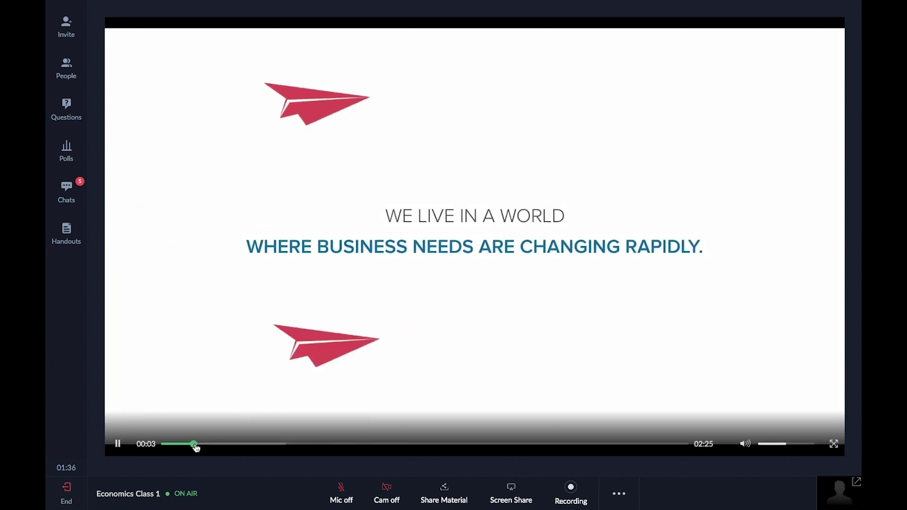
{"action": "left_click", "coordinate": [195, 444]}
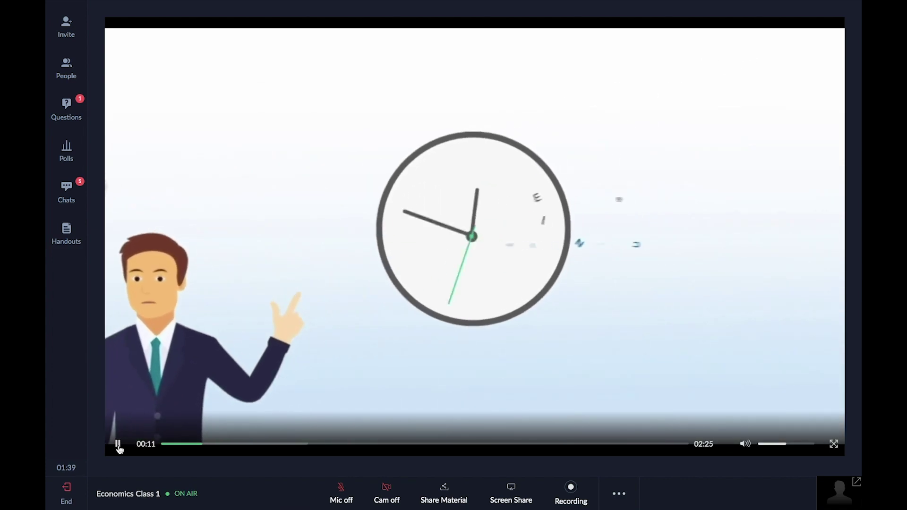
{"action": "left_click", "coordinate": [118, 446]}
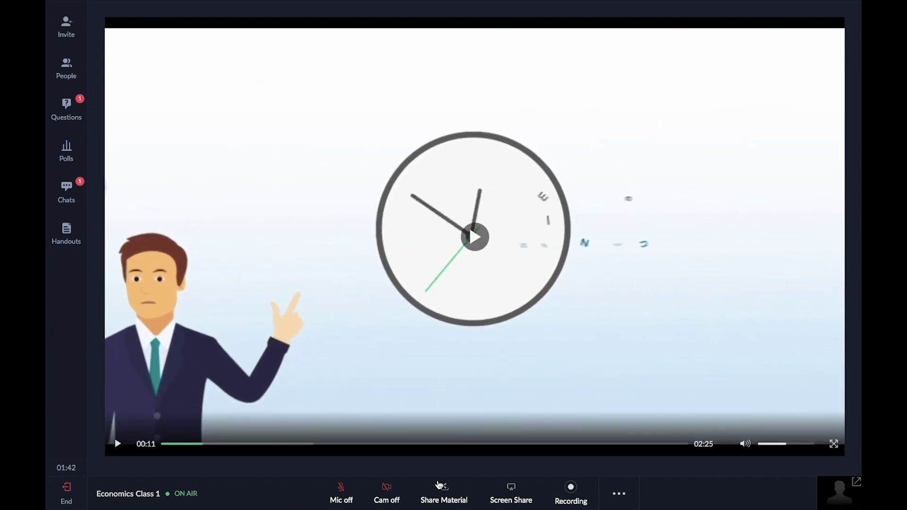
Share the entire screen with the attendees and take the browser window out of full screen
{"action": "left_click", "coordinate": [508, 496]}
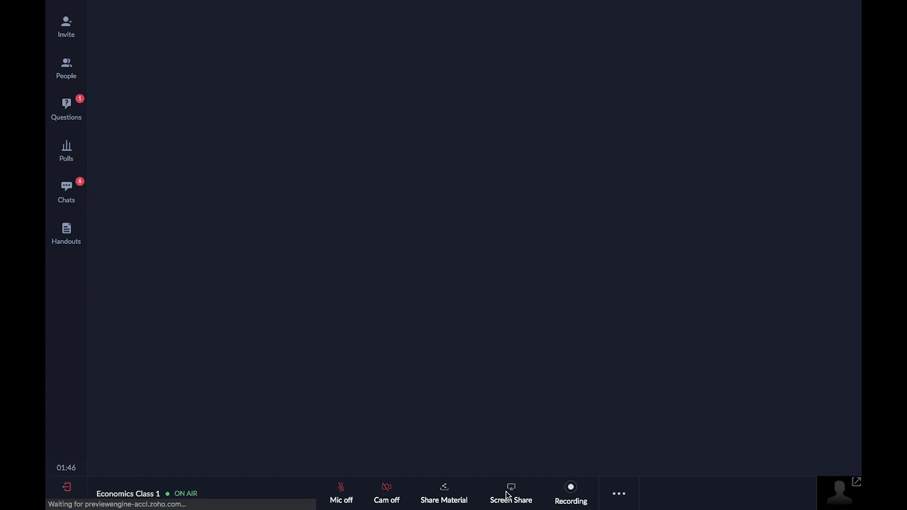
{"action": "left_click", "coordinate": [346, 155]}
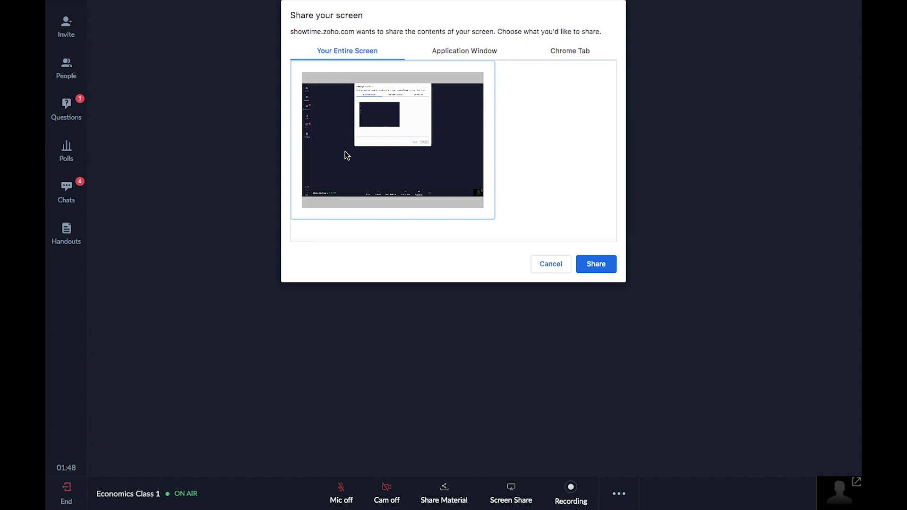
{"action": "left_click", "coordinate": [597, 264]}
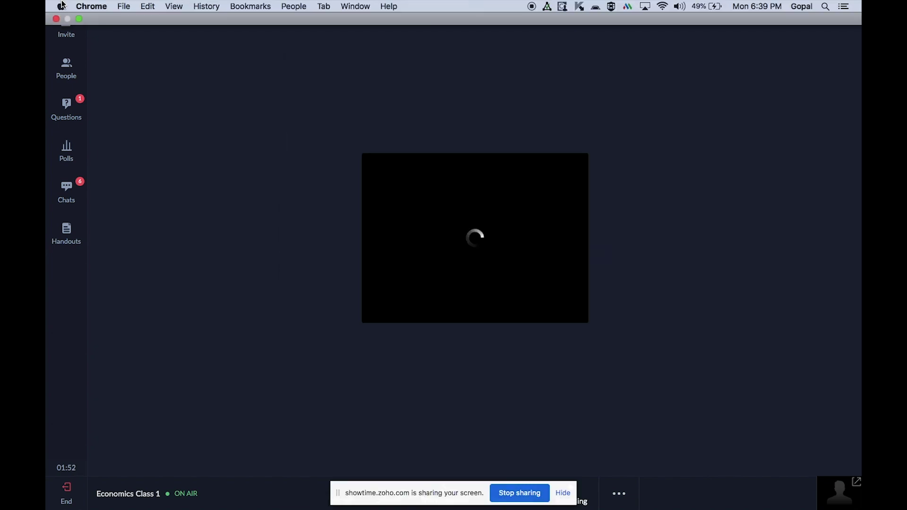
{"action": "left_click", "coordinate": [80, 19]}
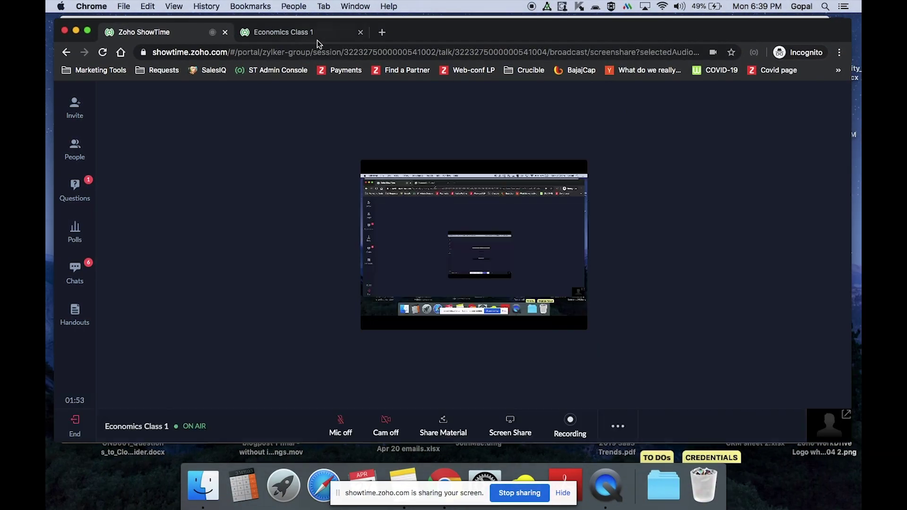
Show the youtube.com home page in a new tab over the shared screen, close that tab and stop the screen share
{"action": "left_click", "coordinate": [378, 33]}
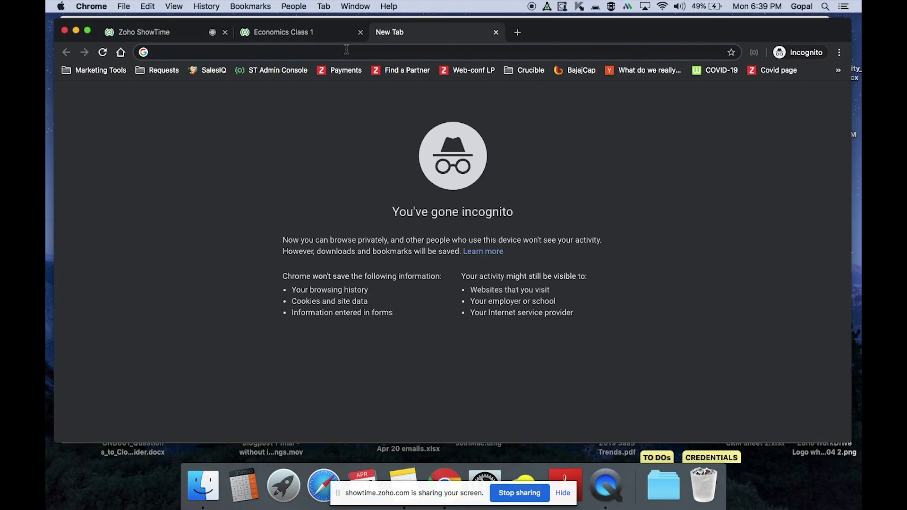
{"action": "type", "text": "youtube.com"}
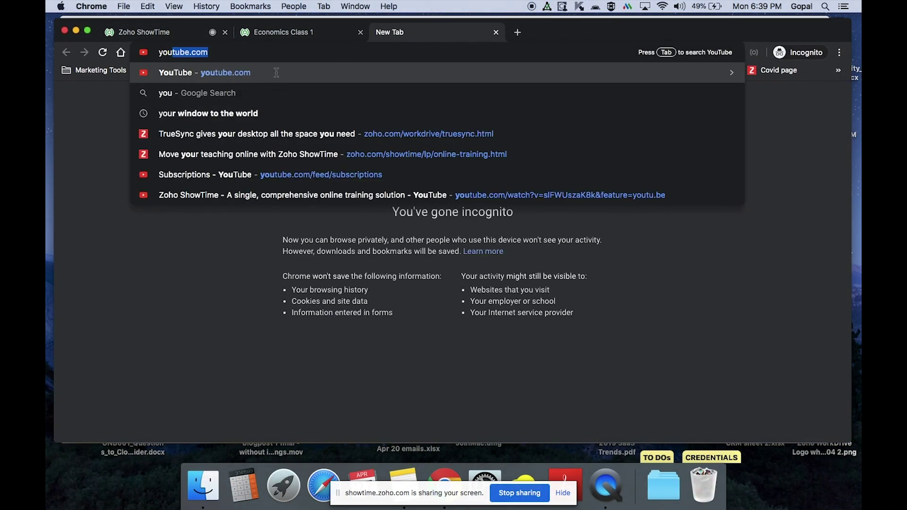
{"action": "left_click", "coordinate": [276, 72]}
{"action": "scroll", "coordinate": [409, 265], "scroll_direction": "down", "scroll_amount": 2}
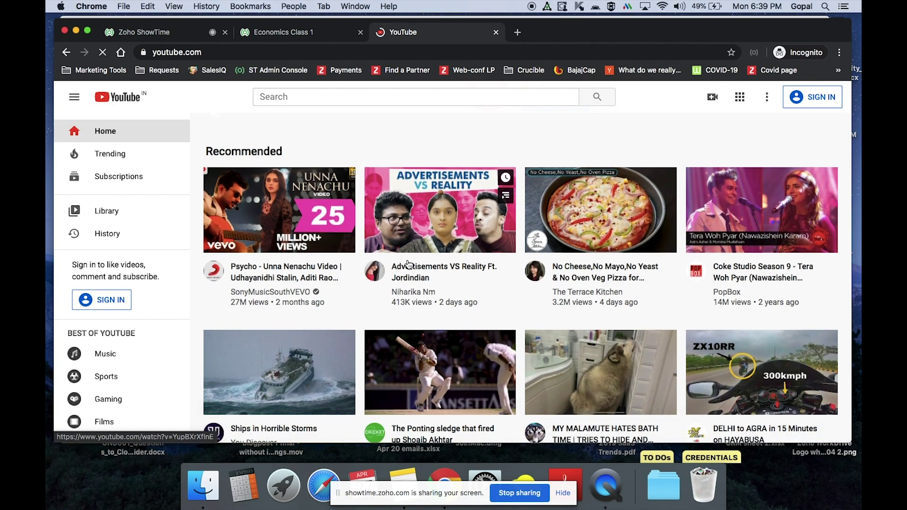
{"action": "scroll", "coordinate": [409, 264], "scroll_direction": "down", "scroll_amount": 5}
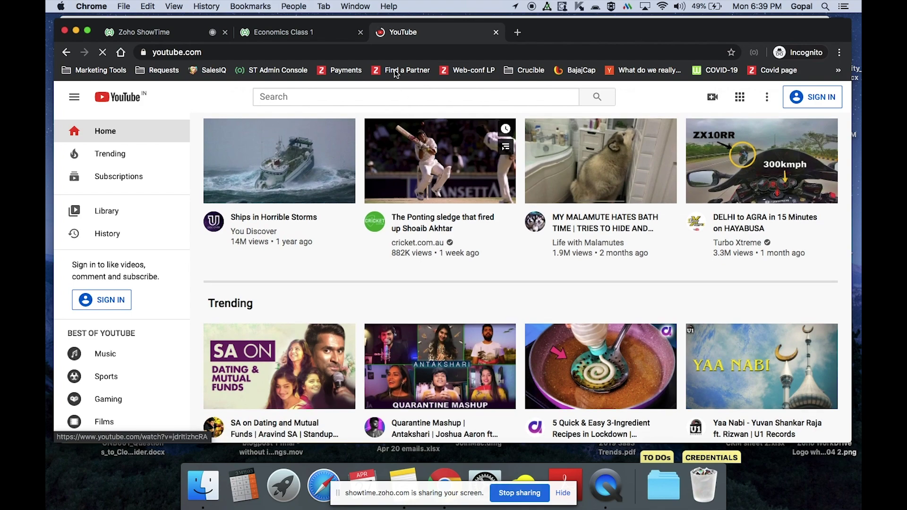
{"action": "left_click", "coordinate": [496, 32]}
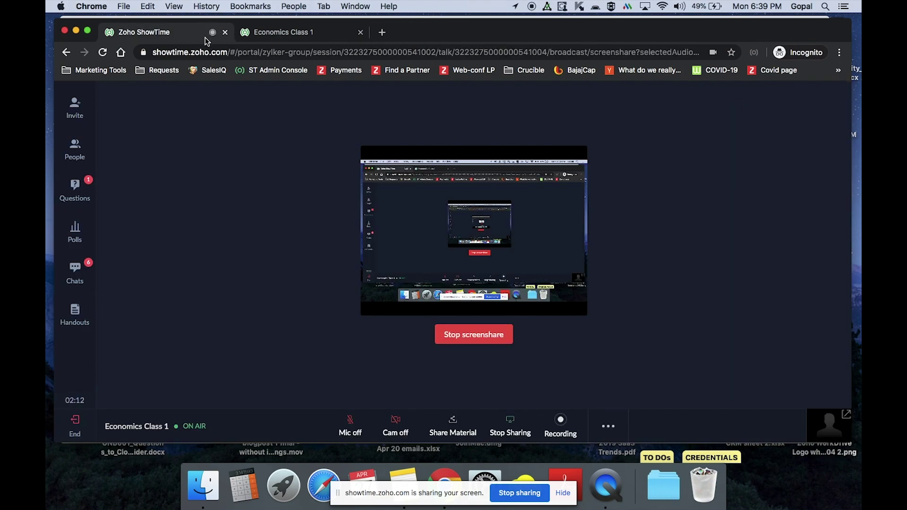
{"action": "left_click", "coordinate": [488, 335]}
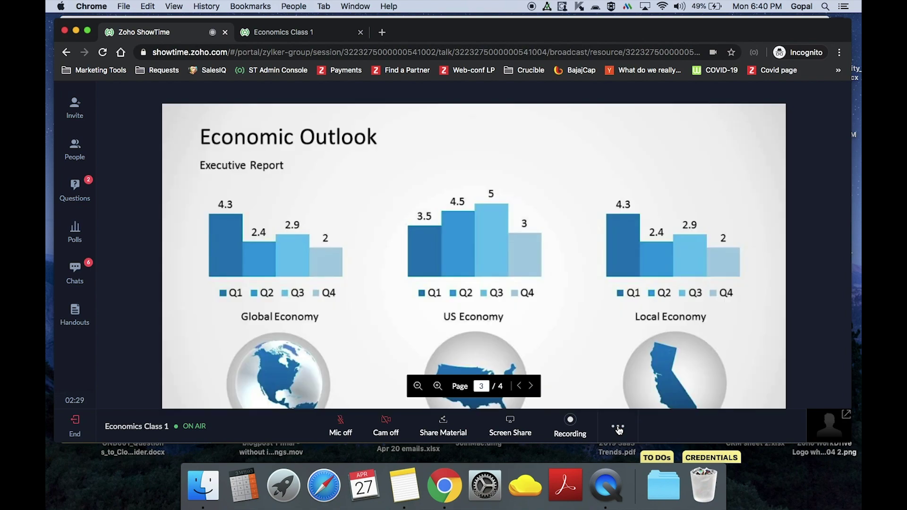
Open the session's whiteboard in its own window and dismiss the welcome instructions
{"action": "left_click", "coordinate": [619, 429]}
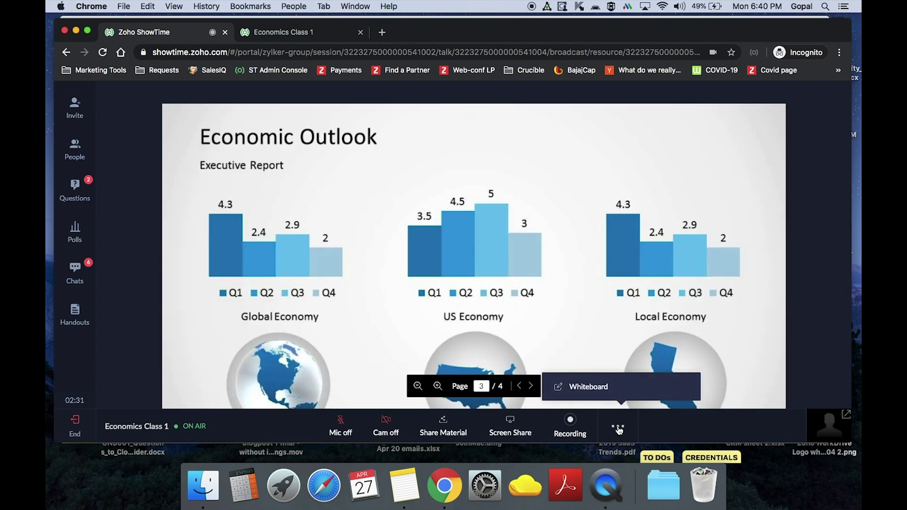
{"action": "left_click", "coordinate": [593, 392]}
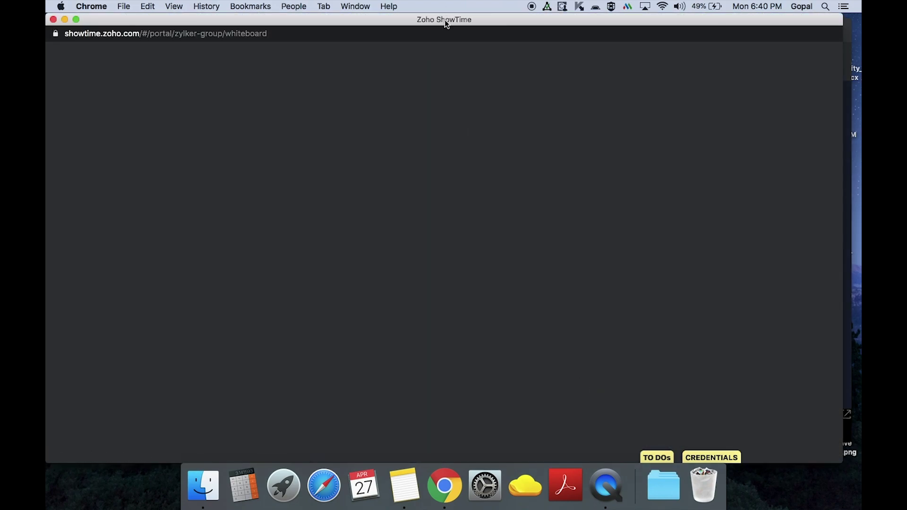
{"action": "left_click_drag", "start_coordinate": [445, 21], "coordinate": [449, 20]}
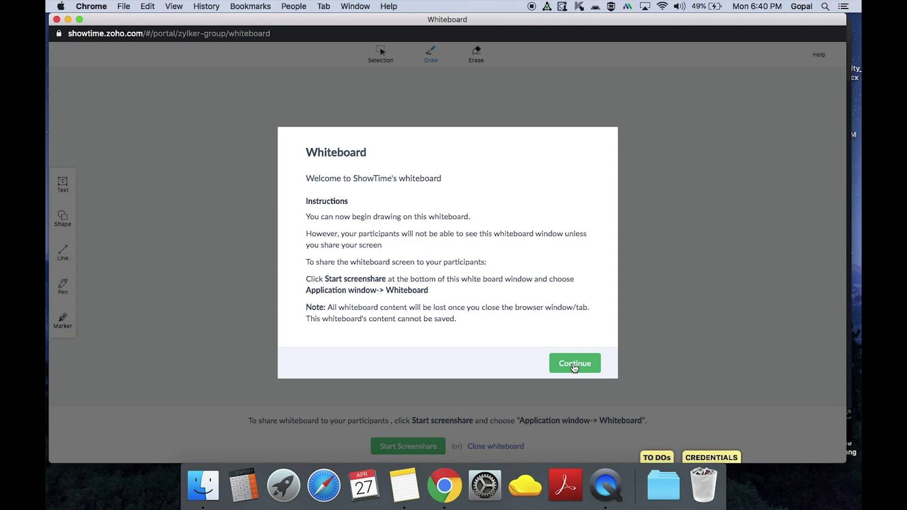
{"action": "left_click", "coordinate": [575, 365]}
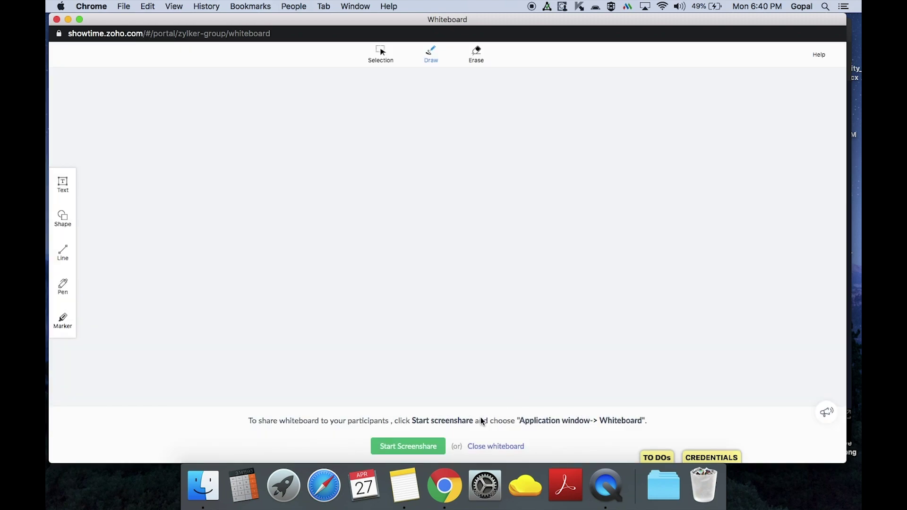
Start a screen share of the Whiteboard application window so the participants can see it
{"action": "left_click", "coordinate": [405, 450]}
{"action": "left_click", "coordinate": [477, 92]}
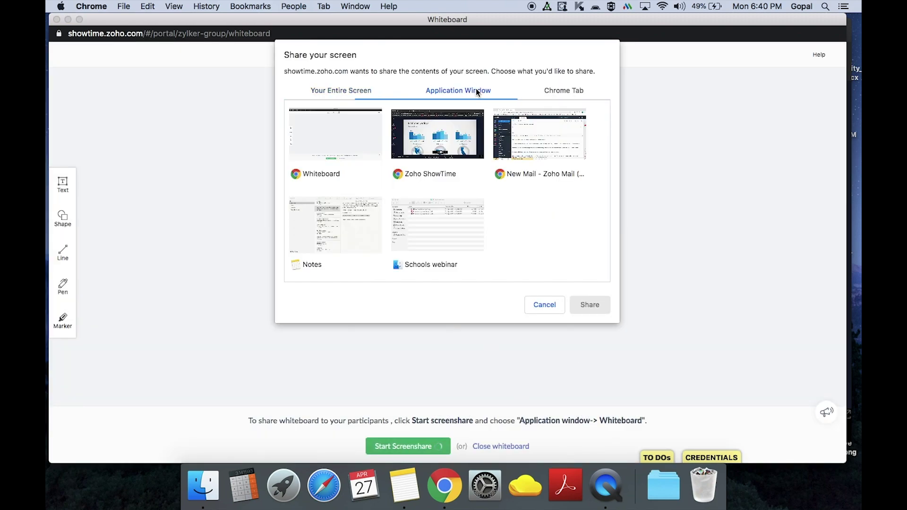
{"action": "left_click", "coordinate": [342, 137]}
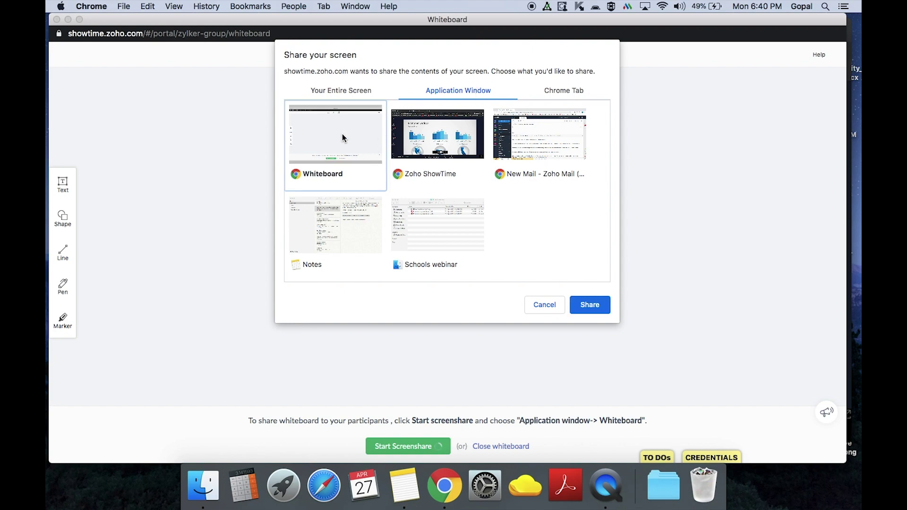
{"action": "left_click", "coordinate": [591, 306]}
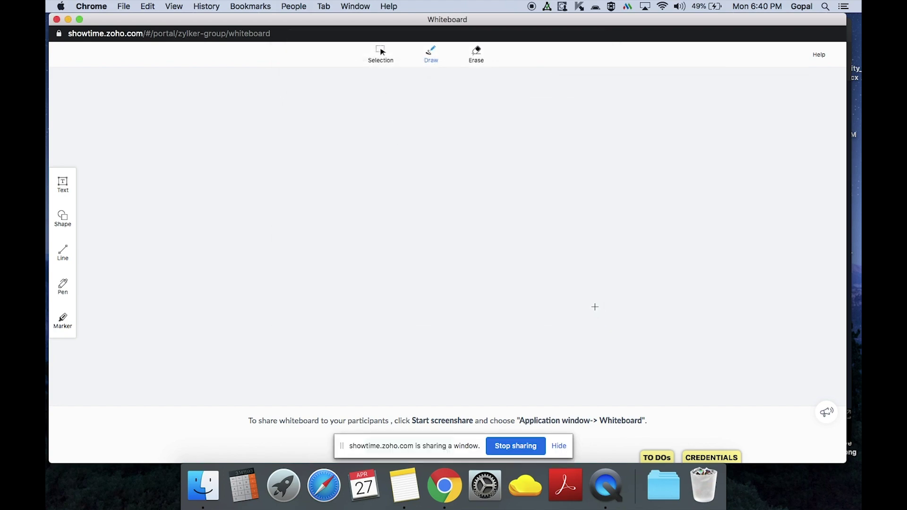
Draw a blue rectangle near the top centre of the whiteboard and a single-headed arrow pointing down from its lower edge
{"action": "left_click", "coordinate": [63, 218]}
{"action": "left_click", "coordinate": [100, 215]}
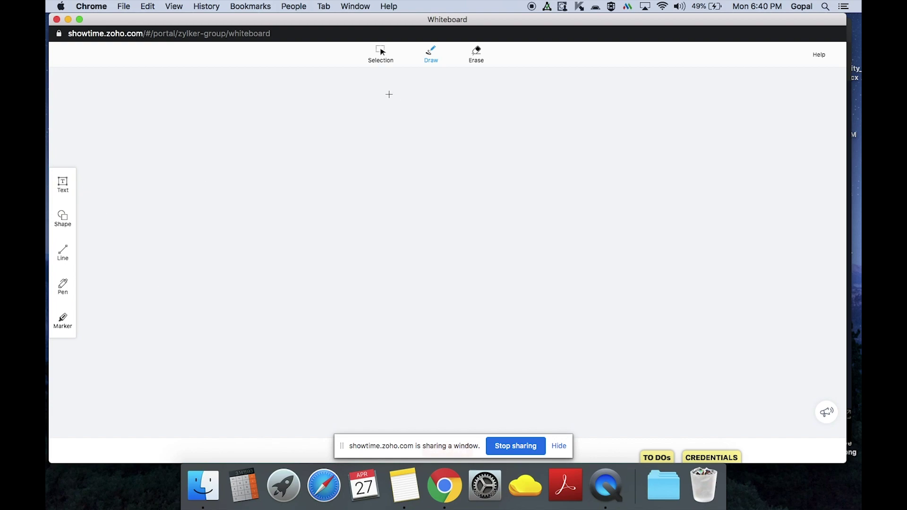
{"action": "left_click_drag", "start_coordinate": [386, 92], "coordinate": [492, 159]}
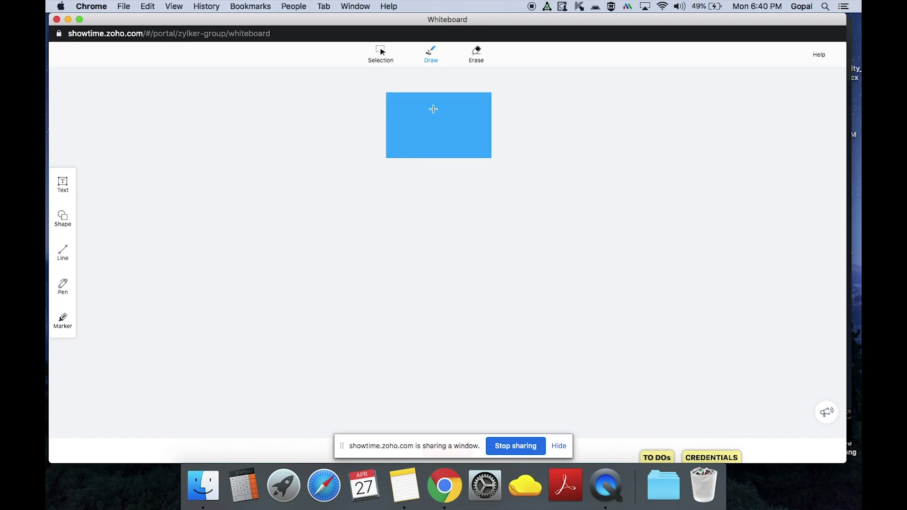
{"action": "left_click", "coordinate": [62, 252]}
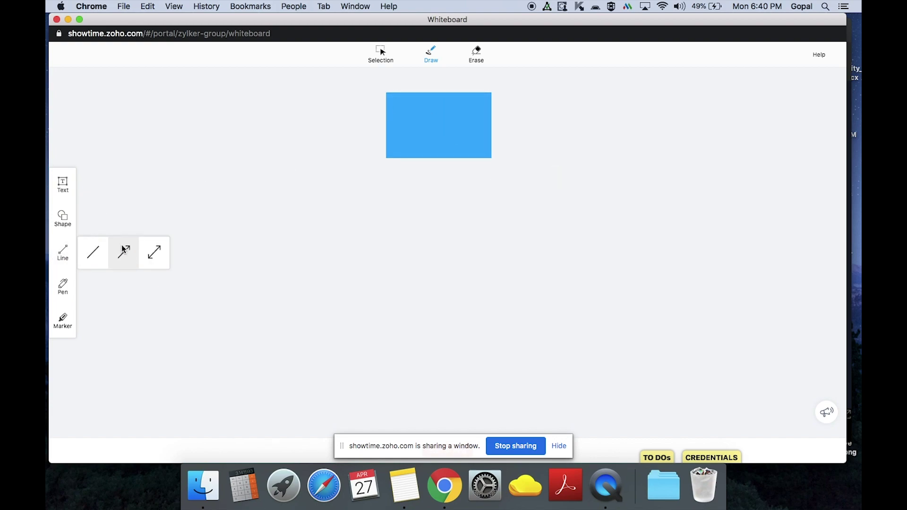
{"action": "left_click", "coordinate": [125, 251]}
{"action": "left_click_drag", "start_coordinate": [439, 159], "coordinate": [438, 203]}
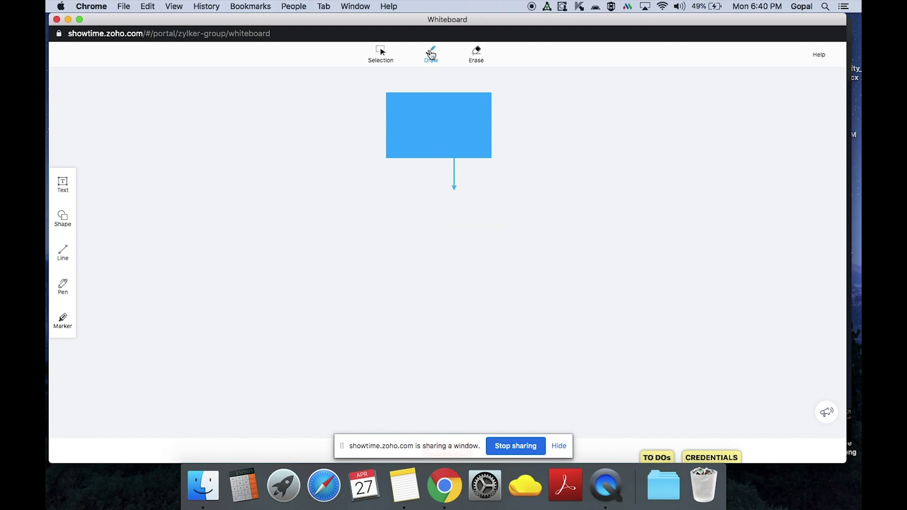
Handwrite ZOHO in large red pen letters below and to the left of the rectangle
{"action": "left_click", "coordinate": [63, 285]}
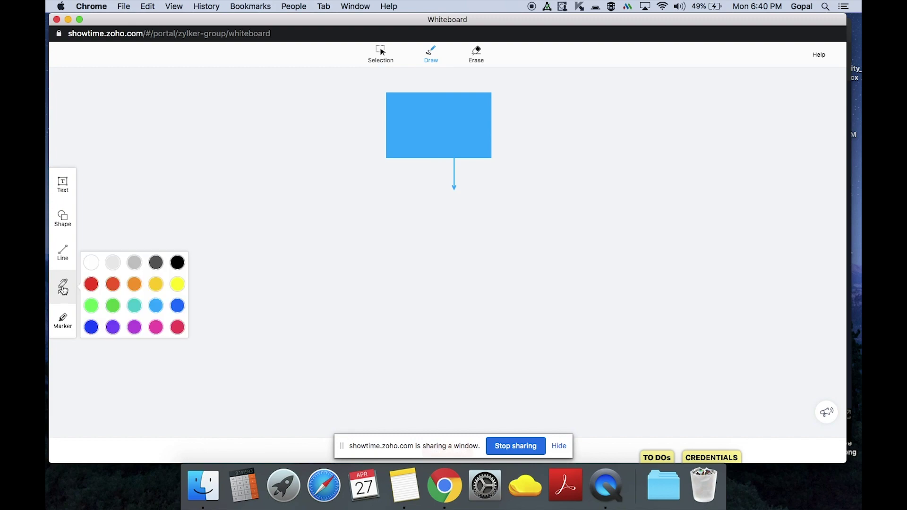
{"action": "left_click", "coordinate": [91, 285]}
{"action": "mouse_move", "coordinate": [237, 239]}
{"action": "left_mouse_down"}
{"action": "mouse_move", "coordinate": [265, 241]}
{"action": "mouse_move", "coordinate": [267, 289]}
{"action": "left_mouse_up"}
{"action": "mouse_move", "coordinate": [292, 254]}
{"action": "left_mouse_down"}
{"action": "mouse_move", "coordinate": [317, 265]}
{"action": "mouse_move", "coordinate": [296, 239]}
{"action": "mouse_move", "coordinate": [343, 288]}
{"action": "left_mouse_up"}
{"action": "mouse_move", "coordinate": [358, 236]}
{"action": "left_mouse_down"}
{"action": "mouse_move", "coordinate": [358, 269]}
{"action": "mouse_move", "coordinate": [358, 253]}
{"action": "mouse_move", "coordinate": [411, 276]}
{"action": "mouse_move", "coordinate": [394, 230]}
{"action": "left_mouse_up"}
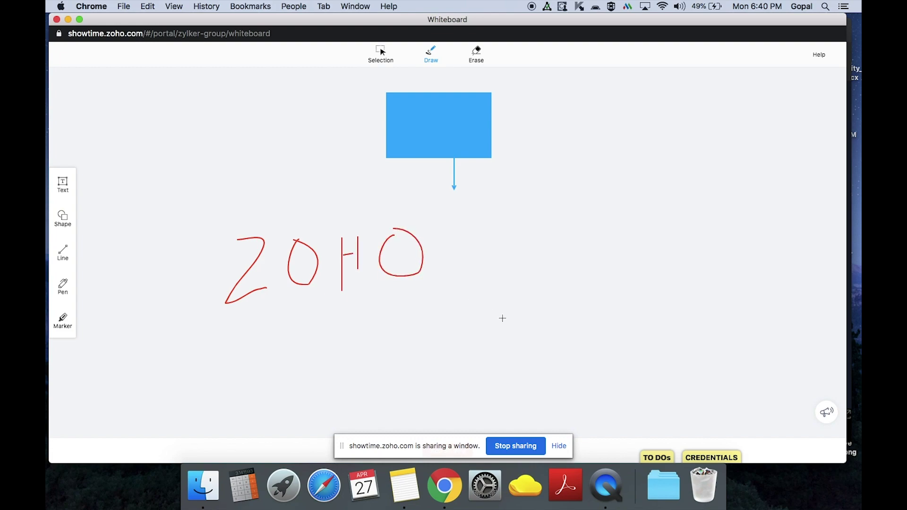
Stop sharing the whiteboard window and close the whiteboard, leaving without saving its content
{"action": "left_click", "coordinate": [560, 446]}
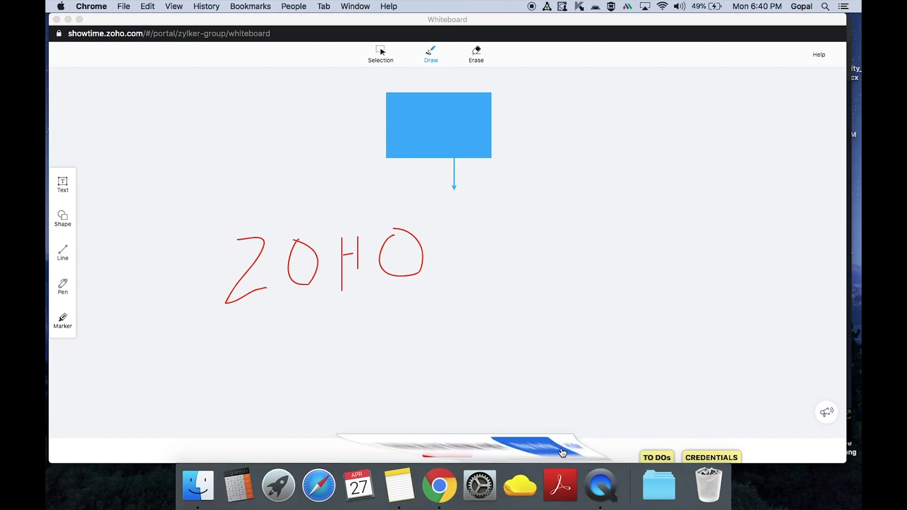
{"action": "left_click", "coordinate": [460, 453]}
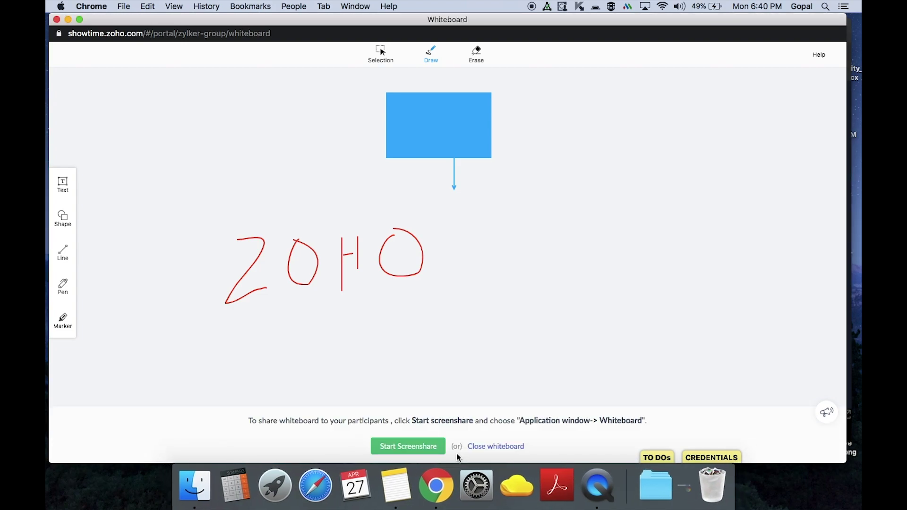
{"action": "left_click", "coordinate": [486, 447]}
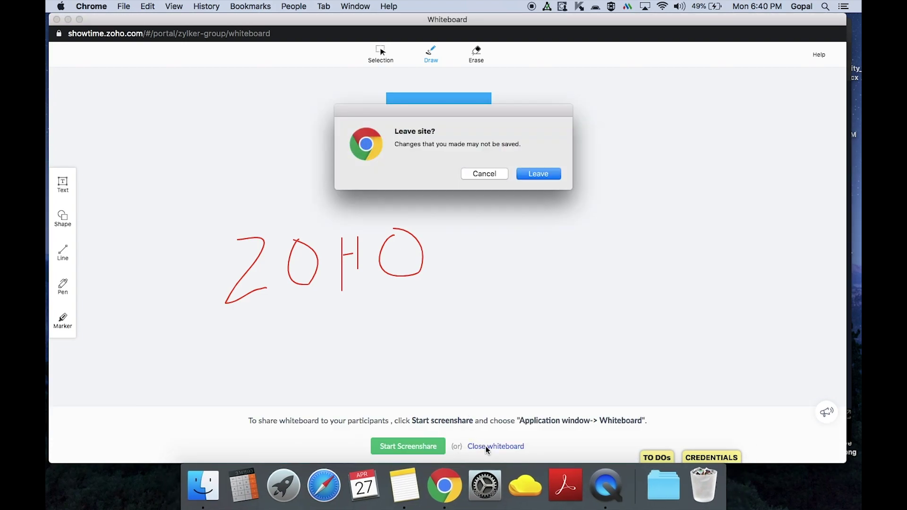
{"action": "left_click", "coordinate": [549, 175]}
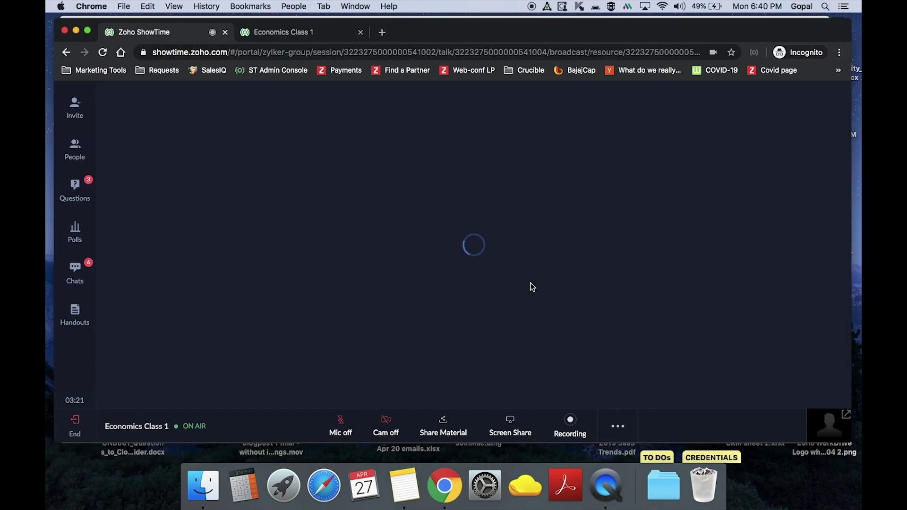
Start recording the live session, then stop the recording
{"action": "left_click", "coordinate": [571, 421]}
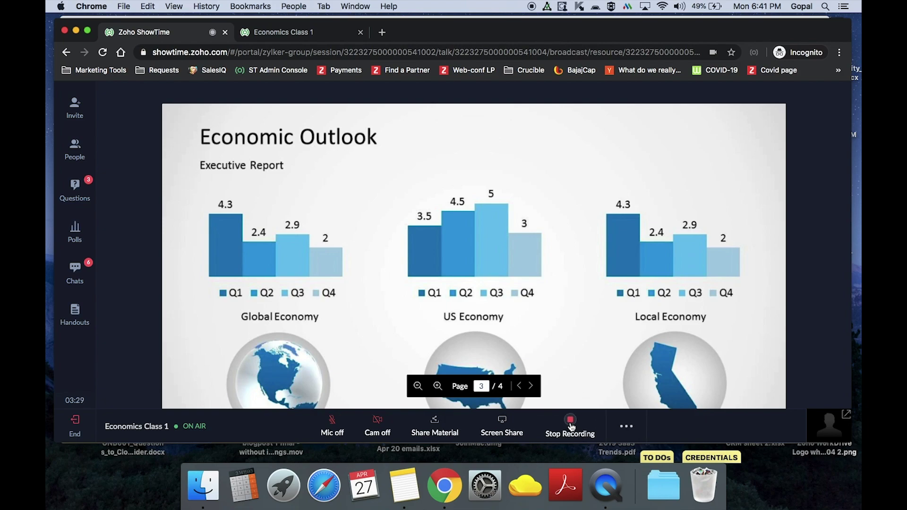
{"action": "left_click", "coordinate": [571, 422]}
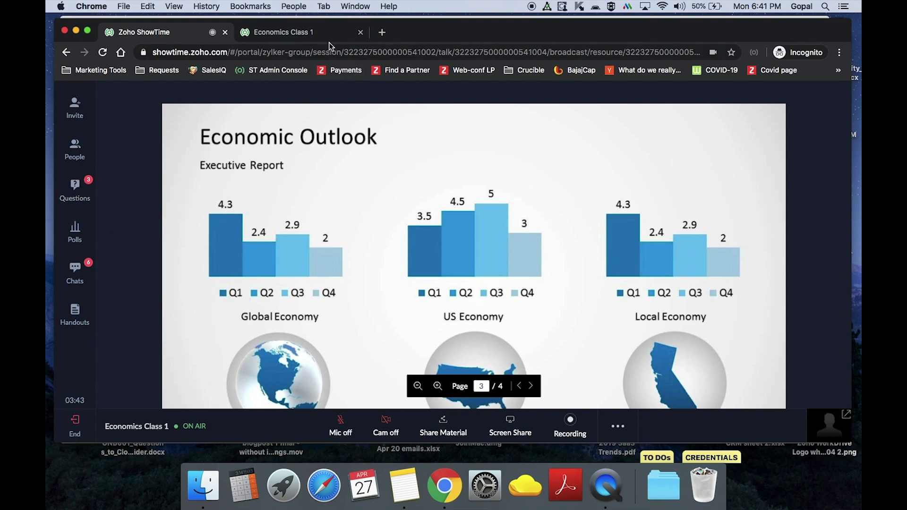
From the attendee's view of Economics Class 1, ask the question "What is microeconomics?"
{"action": "left_click", "coordinate": [305, 34]}
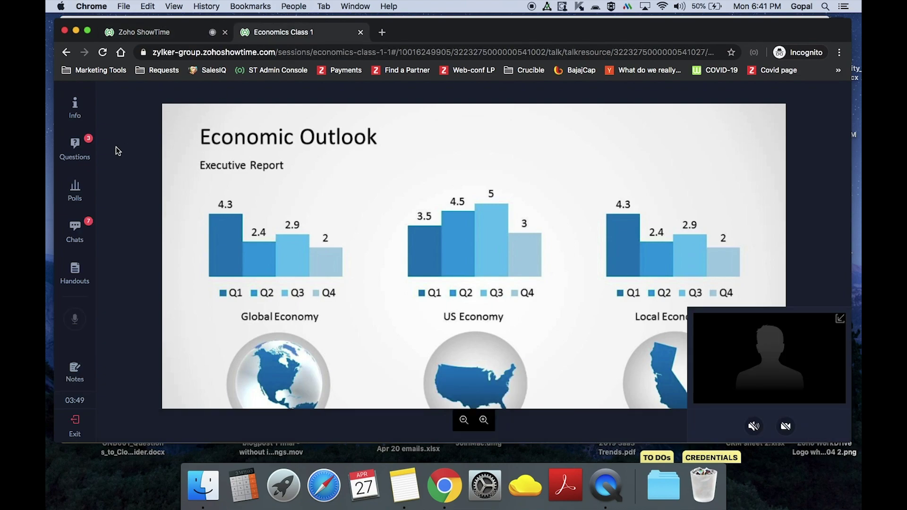
{"action": "left_click", "coordinate": [74, 147]}
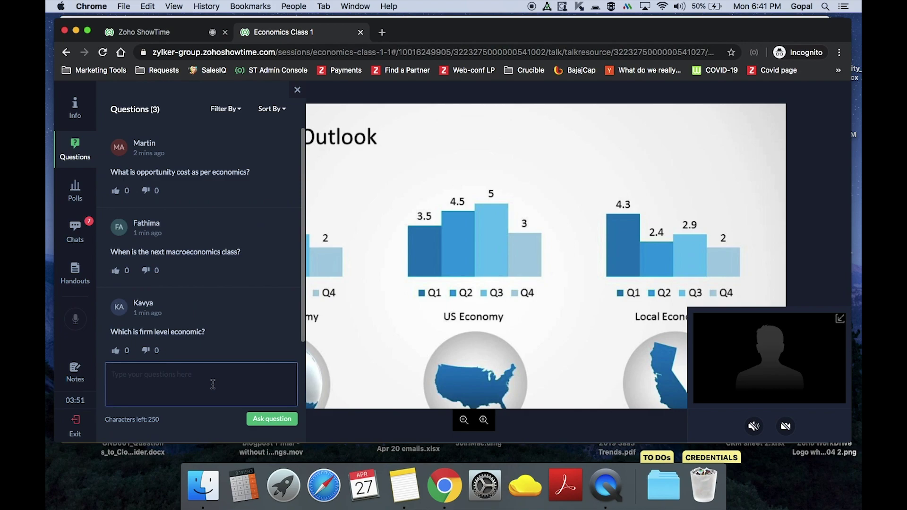
{"action": "type", "text": "What is ma"}
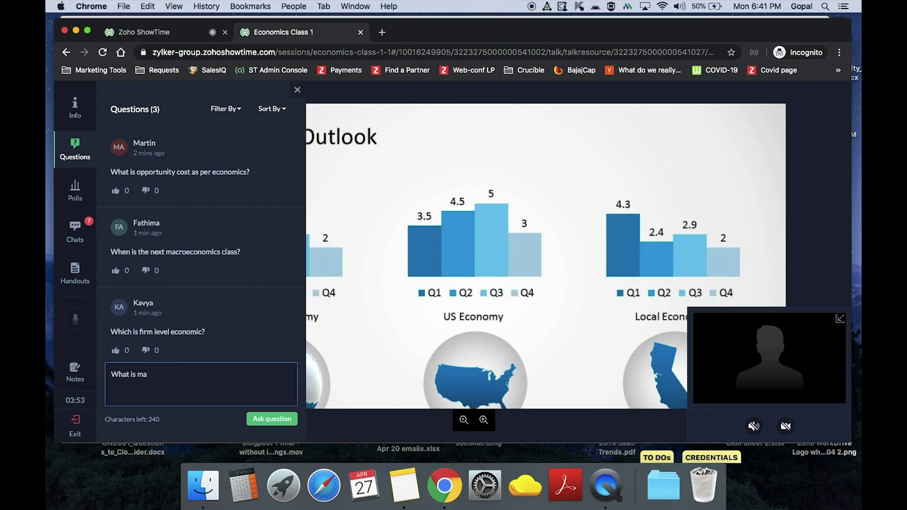
{"action": "key", "text": "BackSpace"}
{"action": "type", "text": "icroeconomics?"}
{"action": "left_click", "coordinate": [271, 420]}
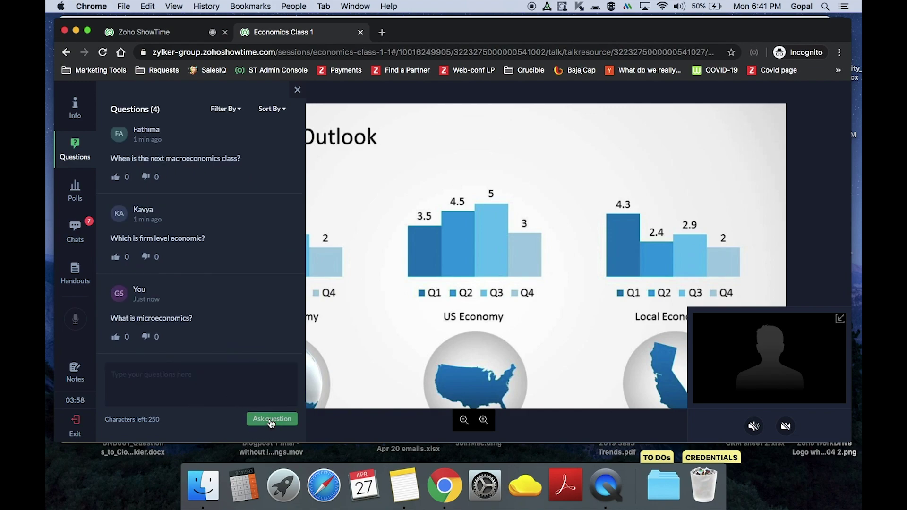
In the presenter's view, post the reply "Next wednesday" to everyone on the question about the next macroeconomics class
{"action": "left_click", "coordinate": [172, 35]}
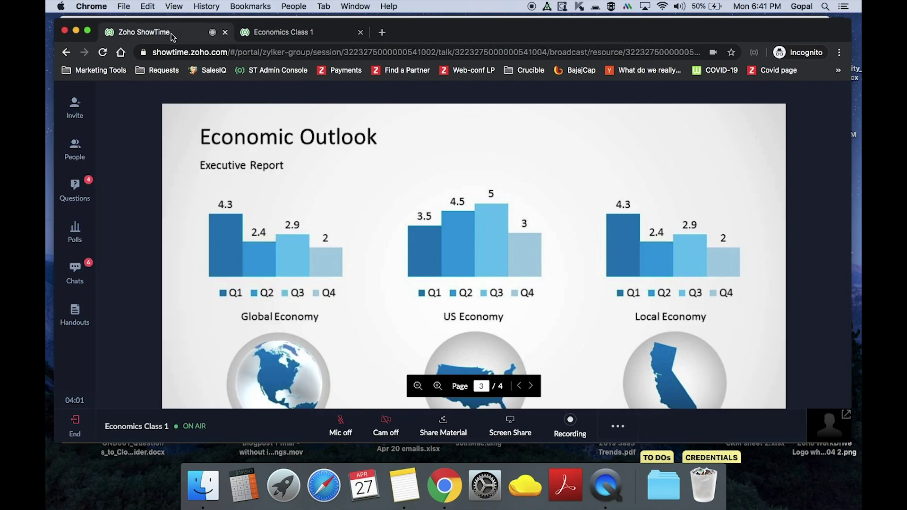
{"action": "left_click", "coordinate": [76, 199]}
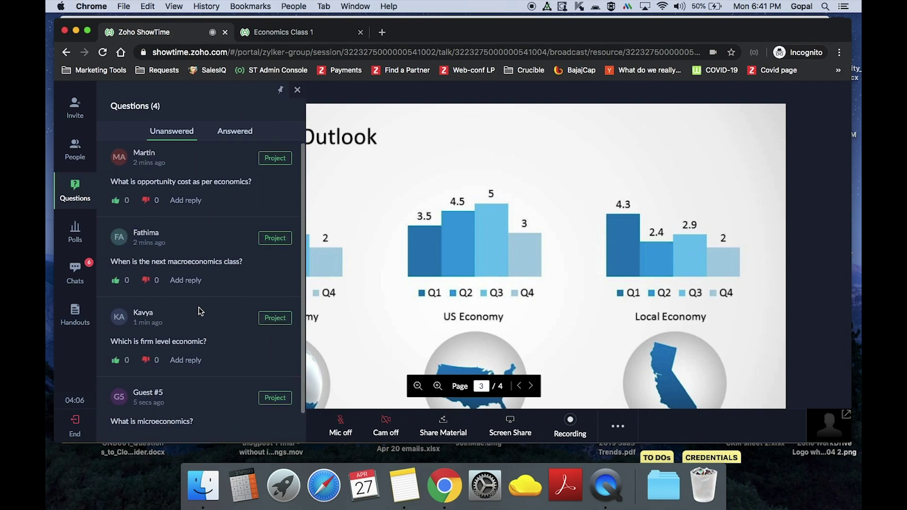
{"action": "scroll", "coordinate": [199, 308], "scroll_direction": "down", "scroll_amount": 1}
{"action": "scroll", "coordinate": [198, 307], "scroll_direction": "up", "scroll_amount": 1}
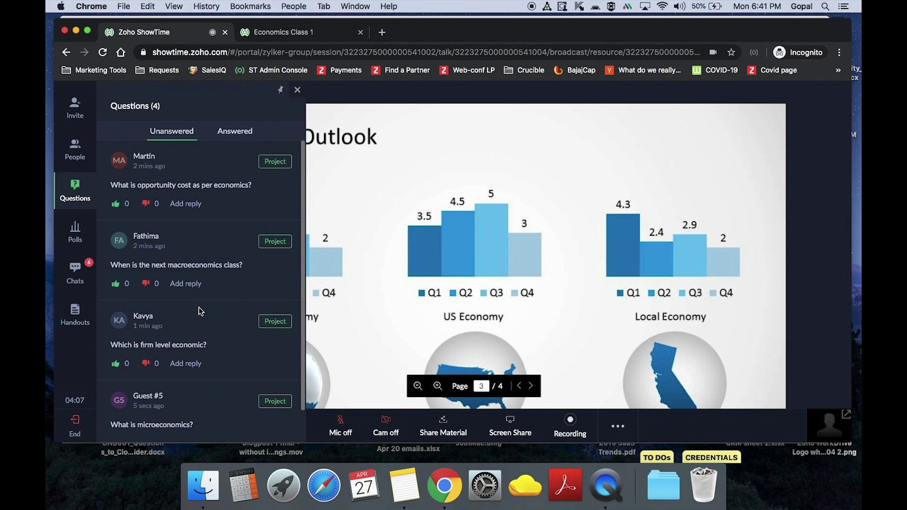
{"action": "left_click", "coordinate": [184, 285]}
{"action": "type", "text": "Next wednesday"}
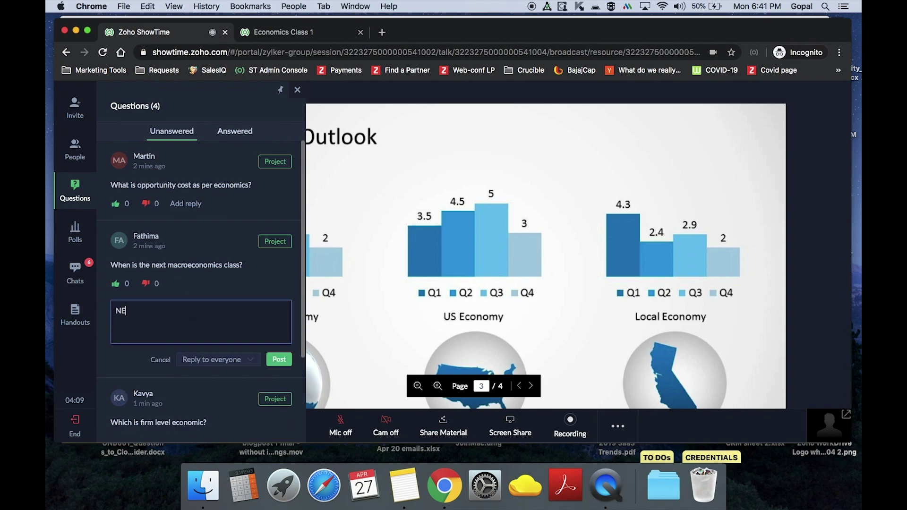
{"action": "left_click", "coordinate": [280, 360]}
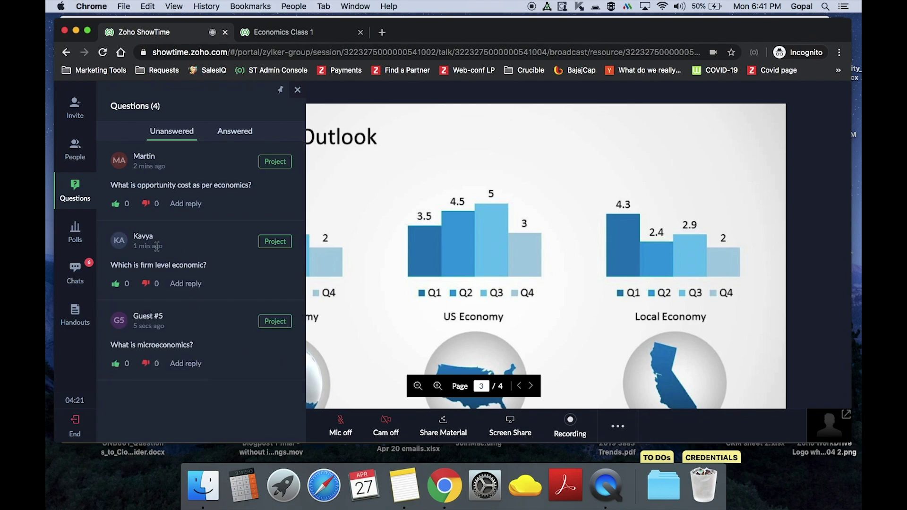
Start the poll "What is the measure of a country's economy?" and close its results window
{"action": "left_click", "coordinate": [77, 231]}
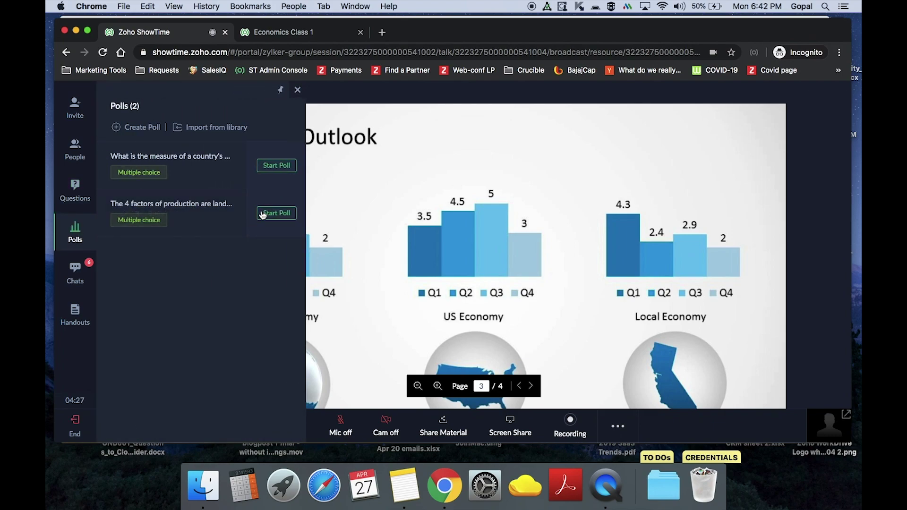
{"action": "left_click", "coordinate": [277, 166]}
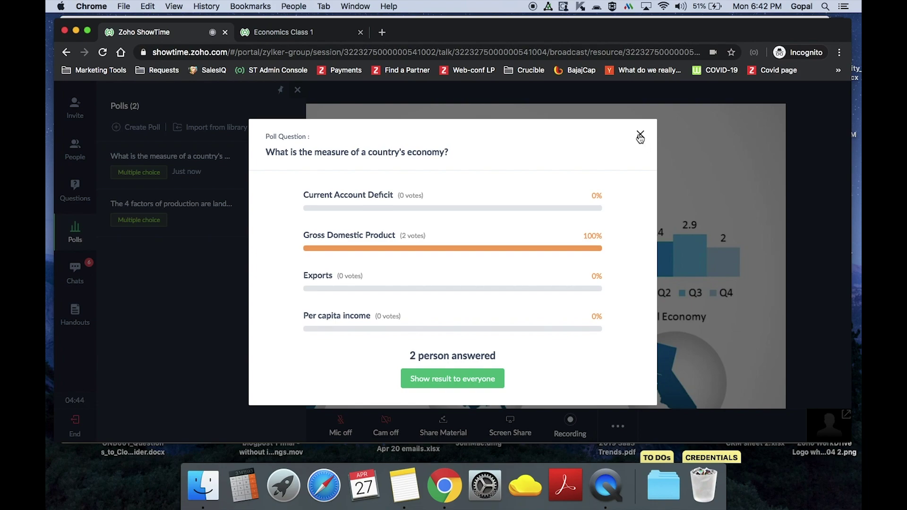
{"action": "left_click", "coordinate": [640, 138]}
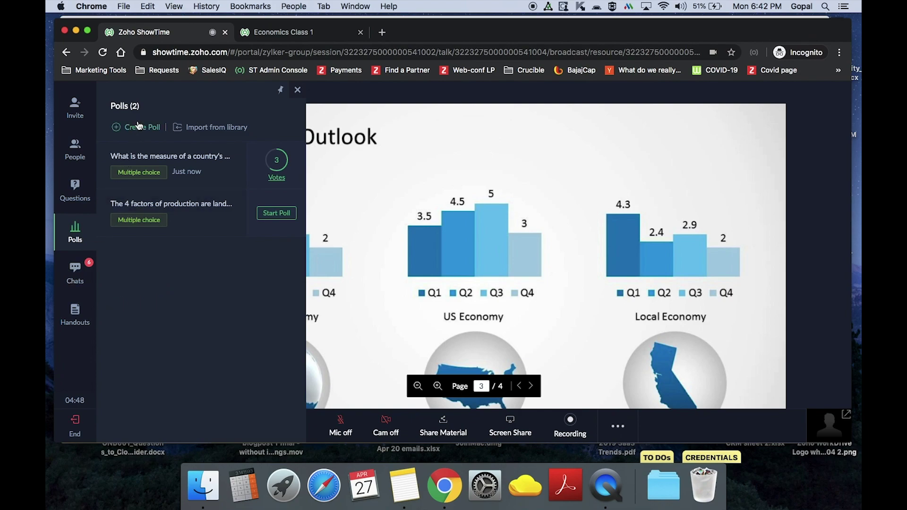
Read the unread class chat messages and post "Thank you all for your participation." to the chat as the presenter
{"action": "left_click", "coordinate": [74, 277]}
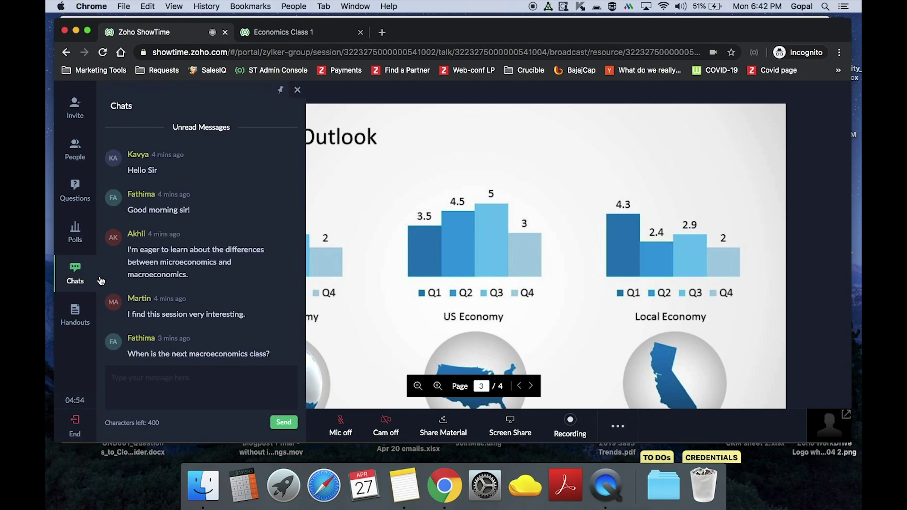
{"action": "scroll", "coordinate": [195, 307], "scroll_direction": "down", "scroll_amount": 3}
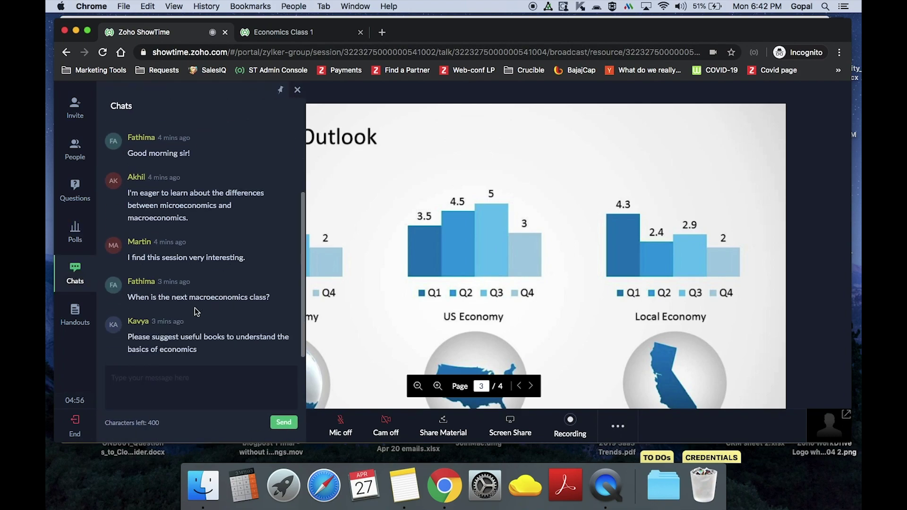
{"action": "left_click", "coordinate": [197, 403]}
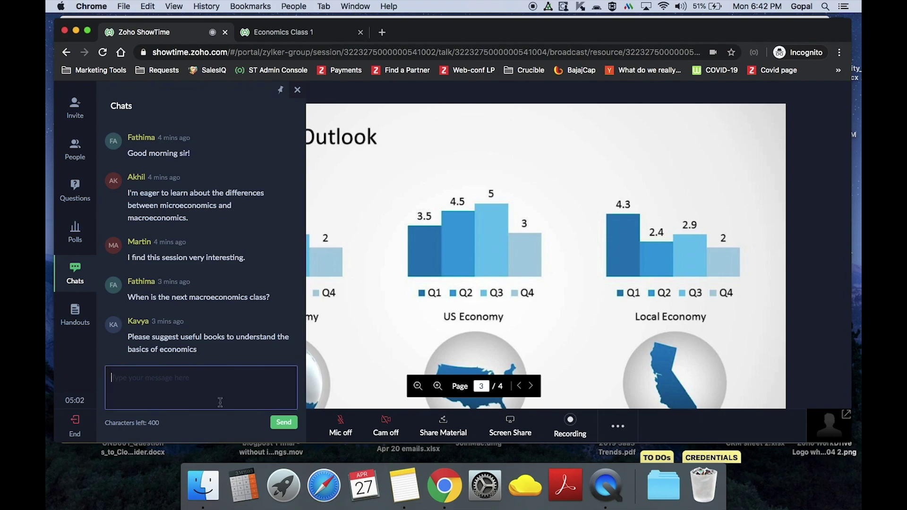
{"action": "type", "text": "Thank you all for your pa"}
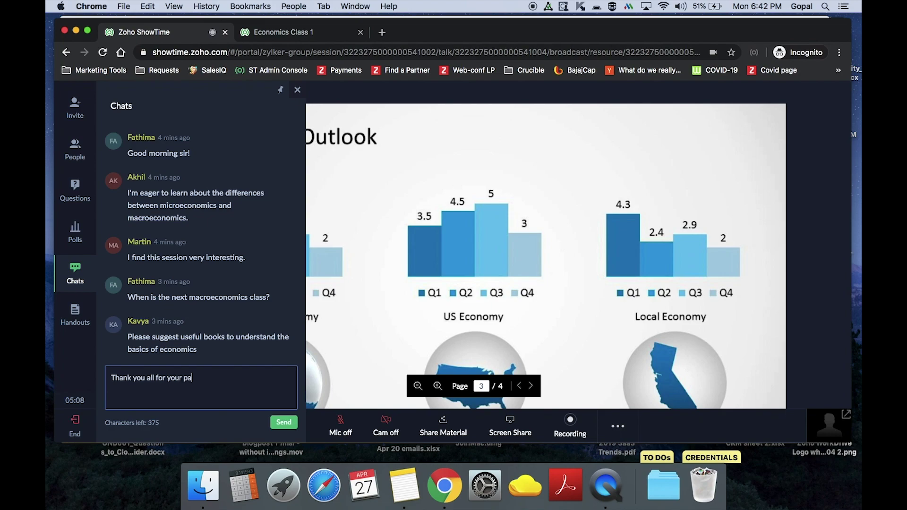
{"action": "type", "text": "rticipation."}
{"action": "left_click", "coordinate": [283, 423]}
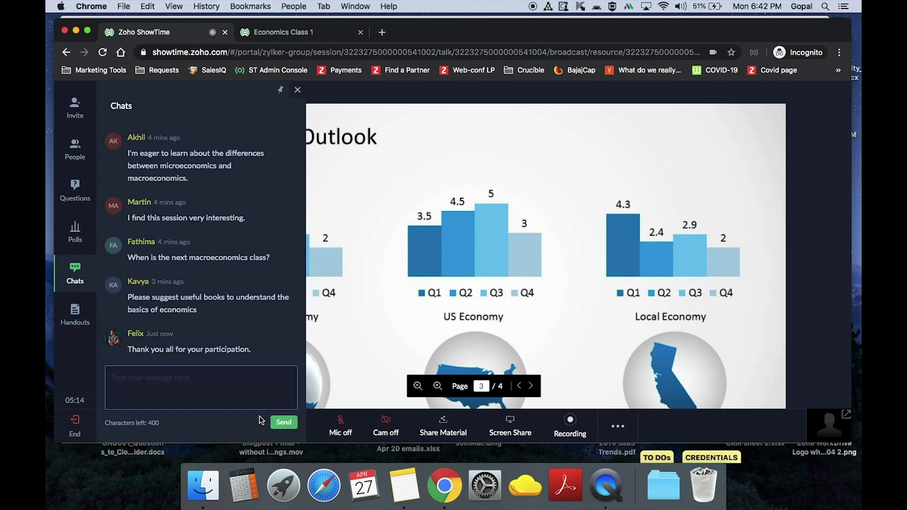
In the attendee's view of Economics Class 1, dismiss the poll and send "Hello sir" in a chat with the trainers
{"action": "left_click", "coordinate": [268, 33]}
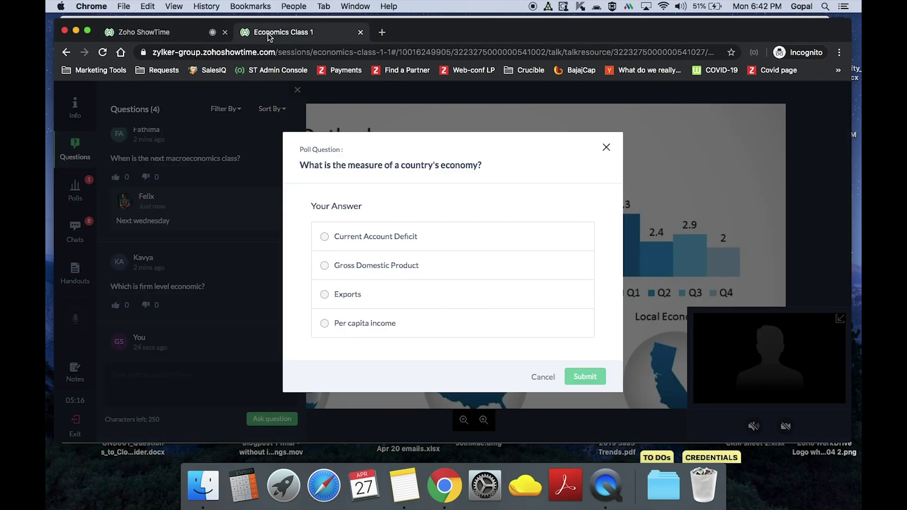
{"action": "left_click", "coordinate": [606, 147]}
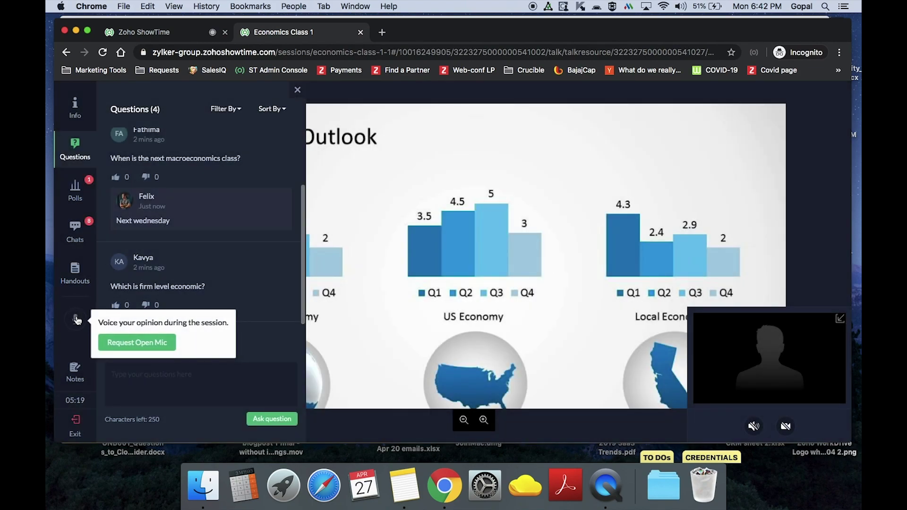
{"action": "left_click", "coordinate": [74, 237]}
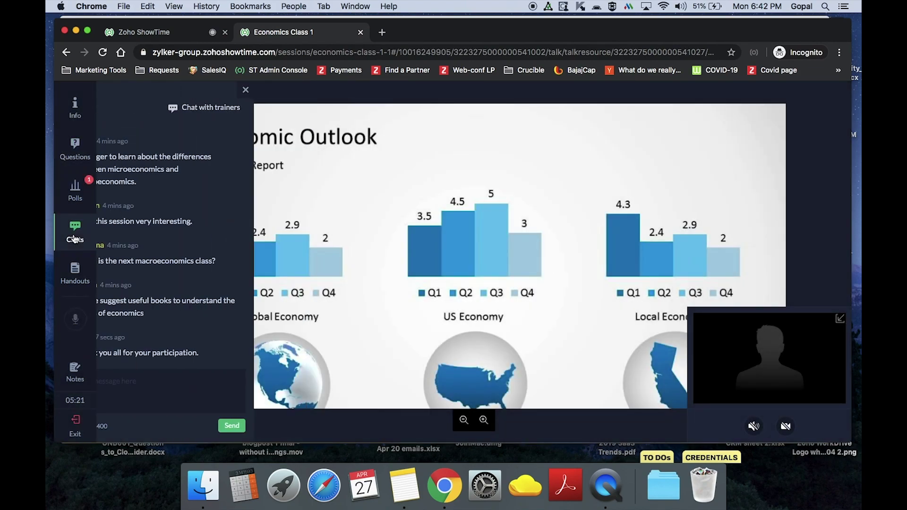
{"action": "left_click", "coordinate": [246, 111]}
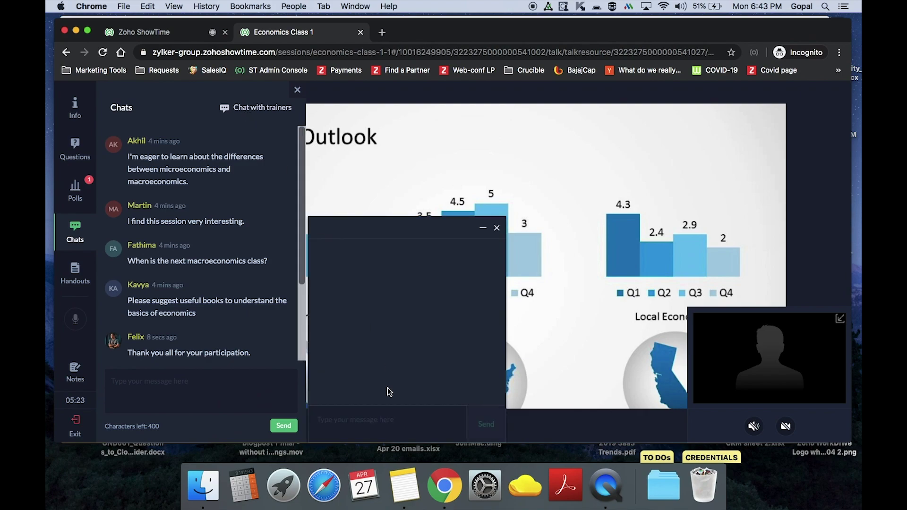
{"action": "left_click", "coordinate": [391, 417]}
{"action": "type", "text": "Hello sir"}
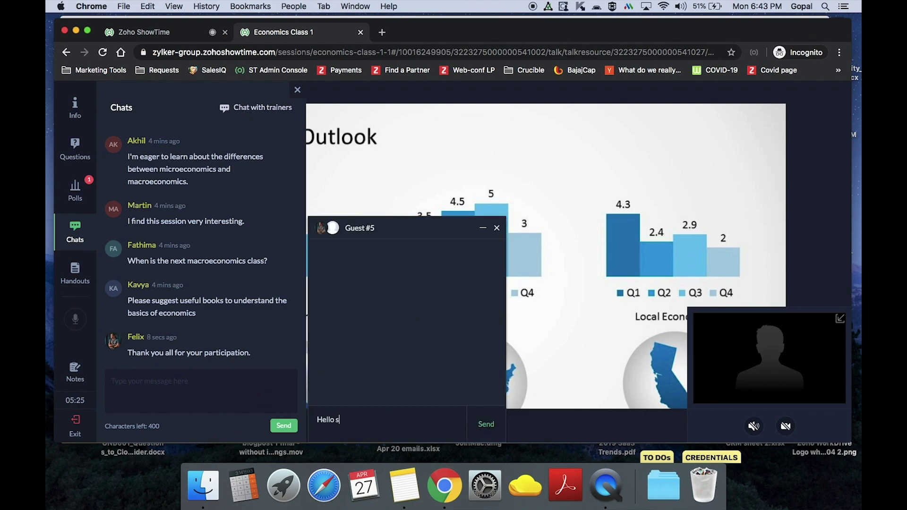
{"action": "left_click", "coordinate": [493, 427]}
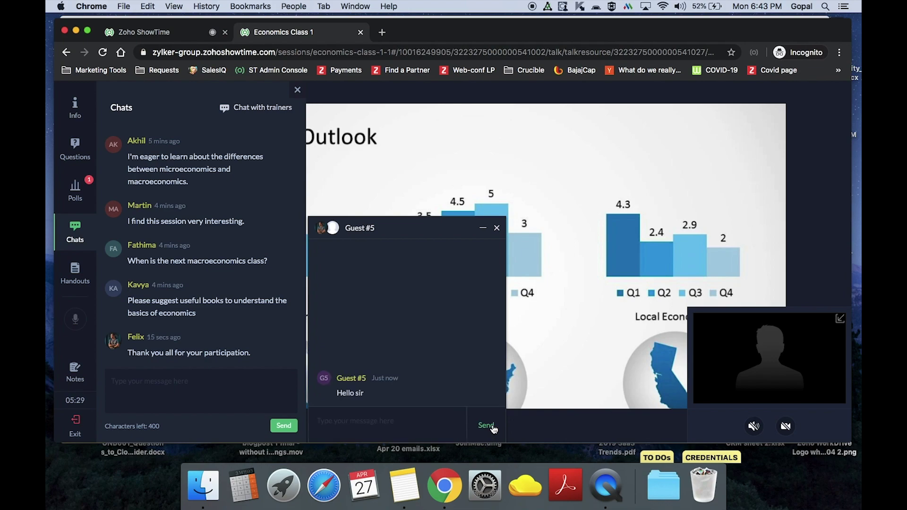
Return to the presenter's view and show the list of trainers and attendees in the session
{"action": "left_click", "coordinate": [157, 30]}
{"action": "left_click", "coordinate": [75, 149]}
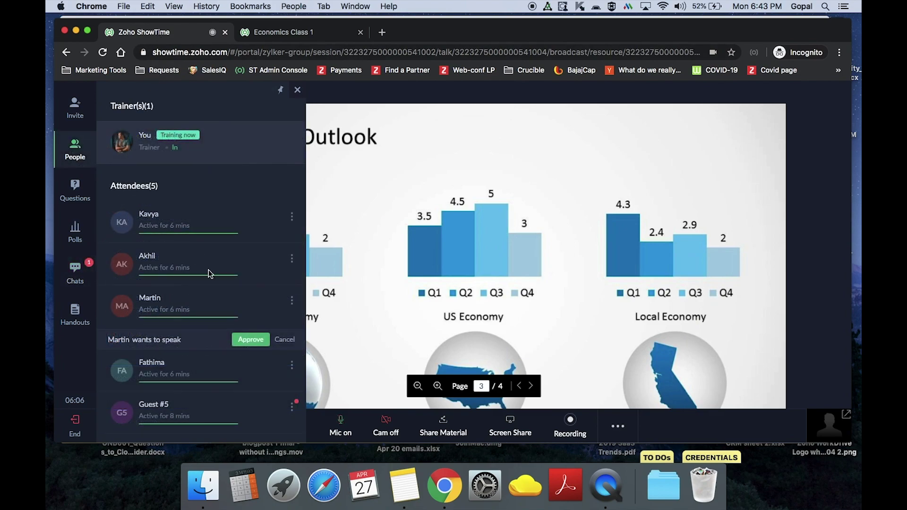
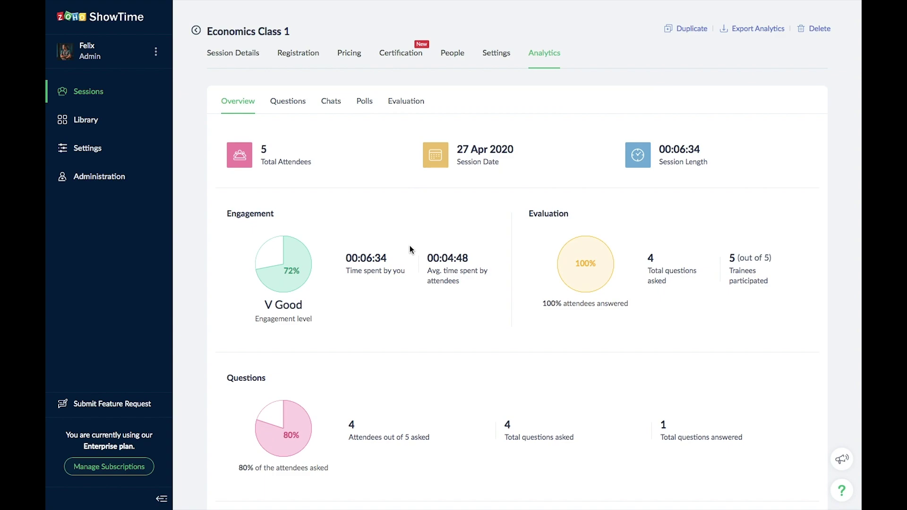
Examine the engagement, evaluation, question and poll summaries in the analytics overview of Economics Class 1
{"action": "scroll", "coordinate": [410, 246], "scroll_direction": "down", "scroll_amount": 3}
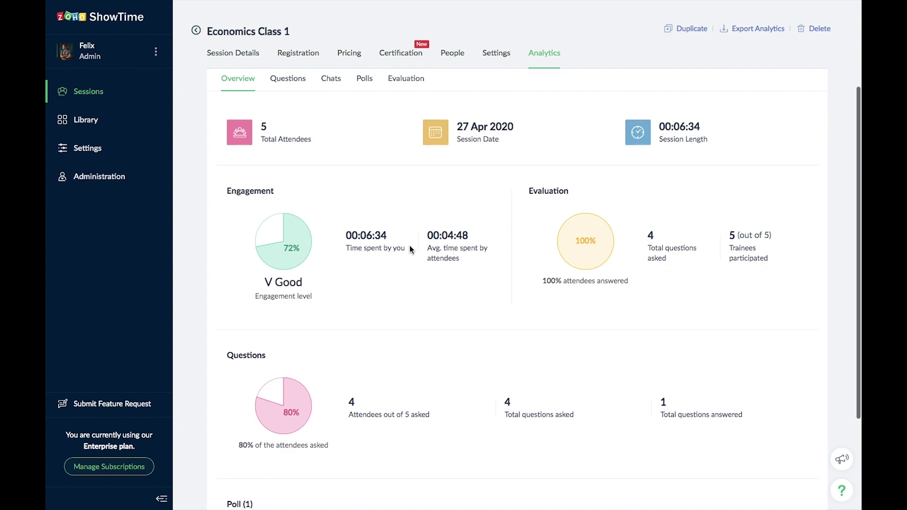
{"action": "scroll", "coordinate": [410, 246], "scroll_direction": "down", "scroll_amount": 3}
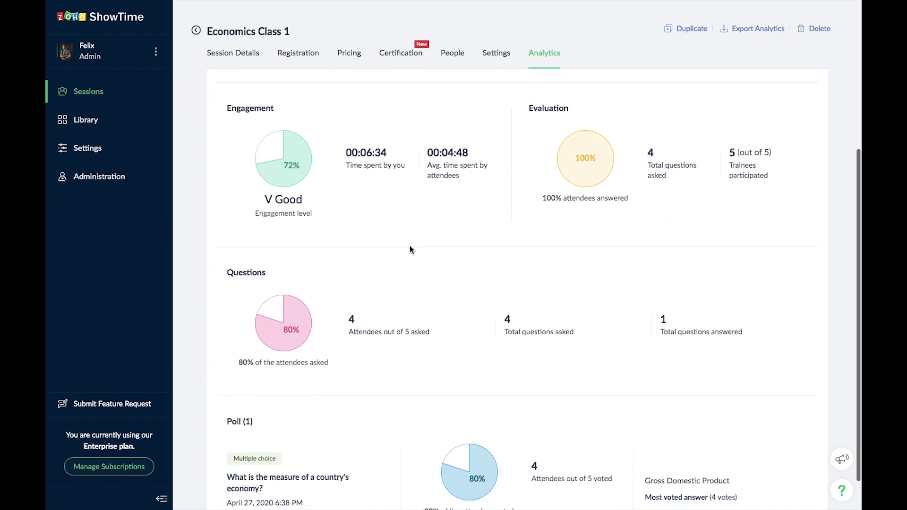
{"action": "scroll", "coordinate": [410, 246], "scroll_direction": "up", "scroll_amount": 4}
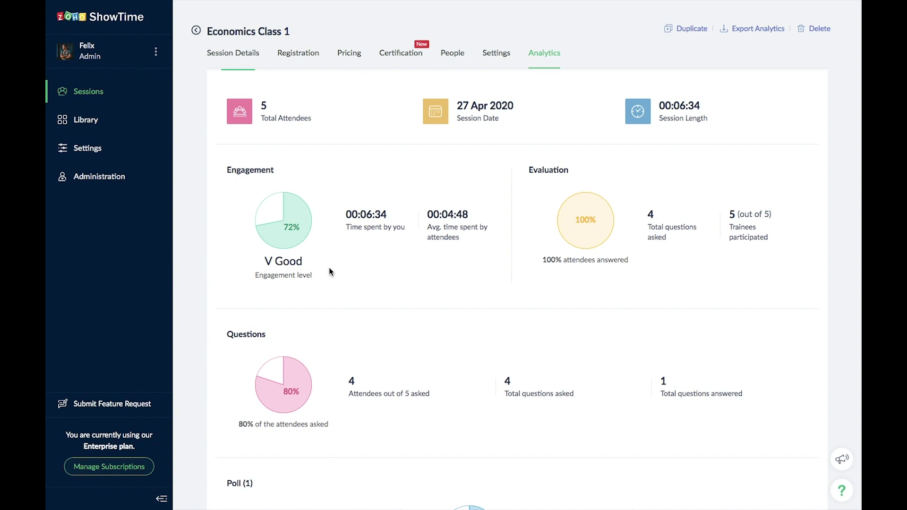
{"action": "scroll", "coordinate": [329, 271], "scroll_direction": "up", "scroll_amount": 2}
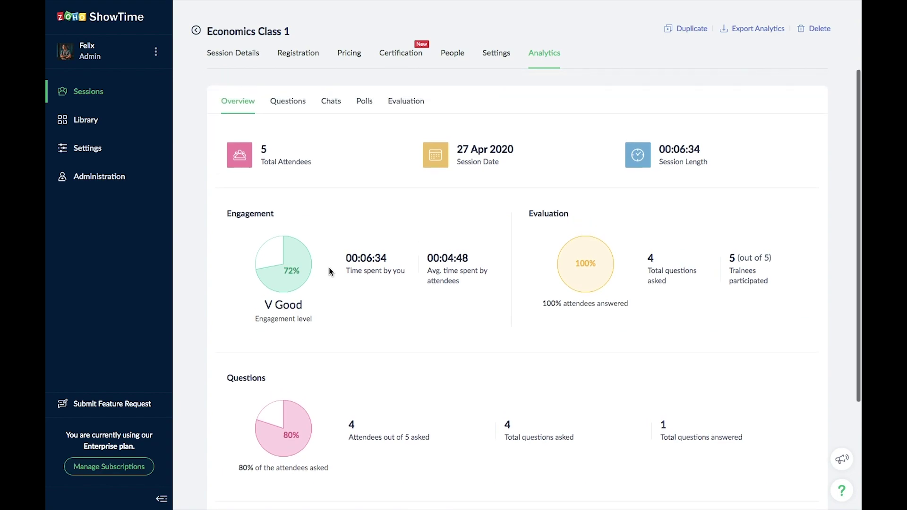
Review the attendees' questions and the public chat messages in the session's analytics
{"action": "left_click", "coordinate": [287, 105]}
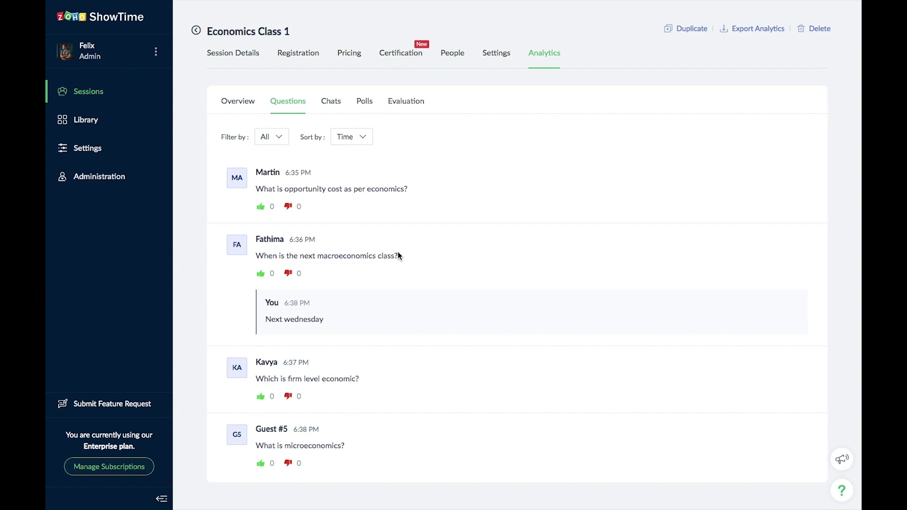
{"action": "left_click", "coordinate": [332, 105]}
{"action": "scroll", "coordinate": [534, 226], "scroll_direction": "down", "scroll_amount": 2}
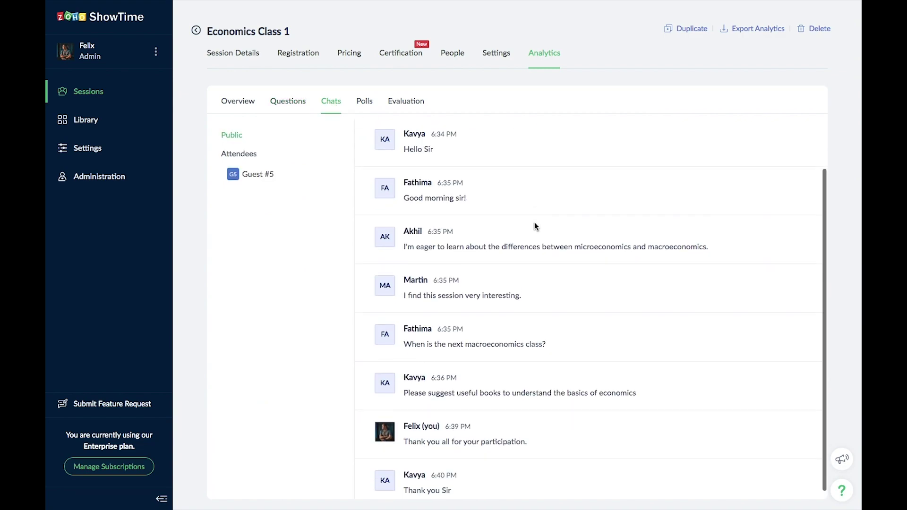
{"action": "scroll", "coordinate": [535, 226], "scroll_direction": "up", "scroll_amount": 1}
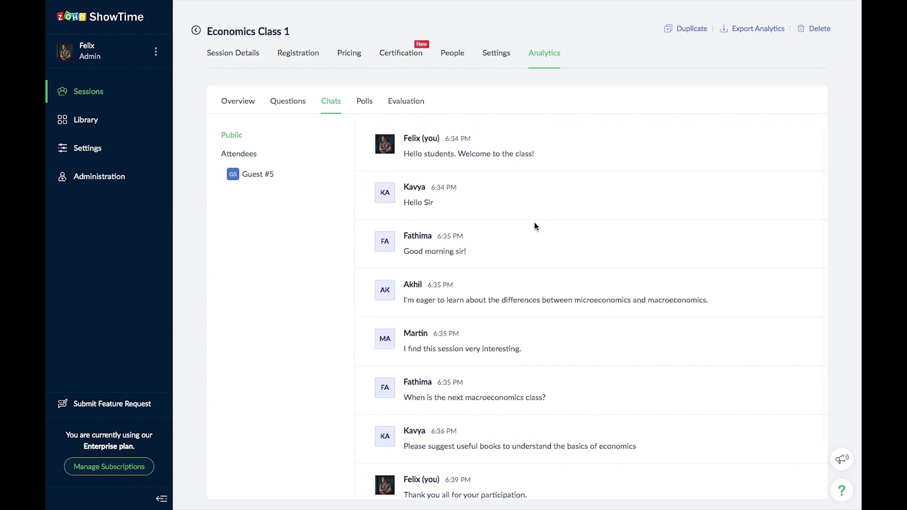
View the results of the conducted poll "What is the measure of a country's economy?", including each attendee's answer
{"action": "left_click", "coordinate": [362, 102]}
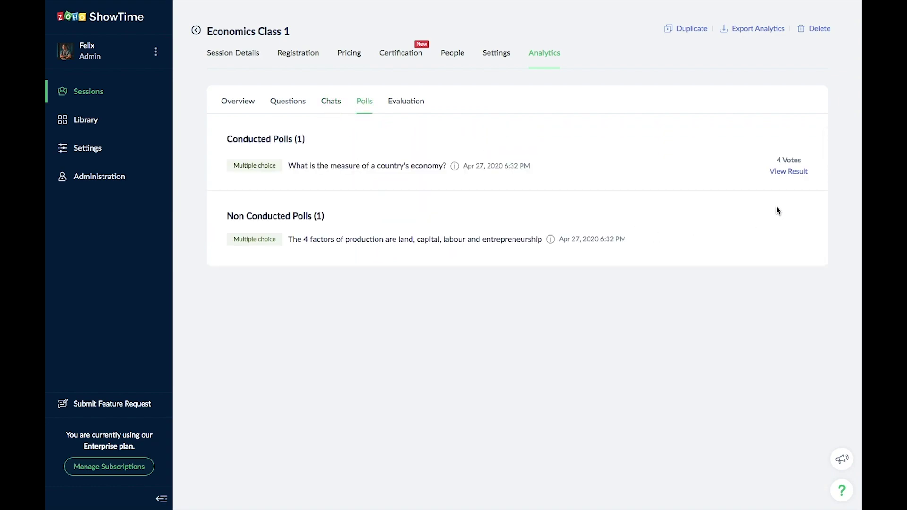
{"action": "left_click", "coordinate": [784, 171]}
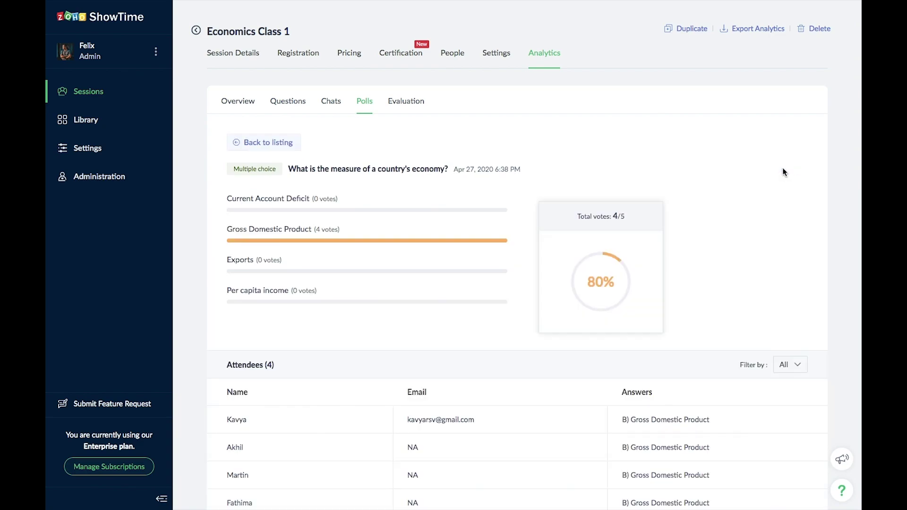
{"action": "scroll", "coordinate": [545, 356], "scroll_direction": "down", "scroll_amount": 1}
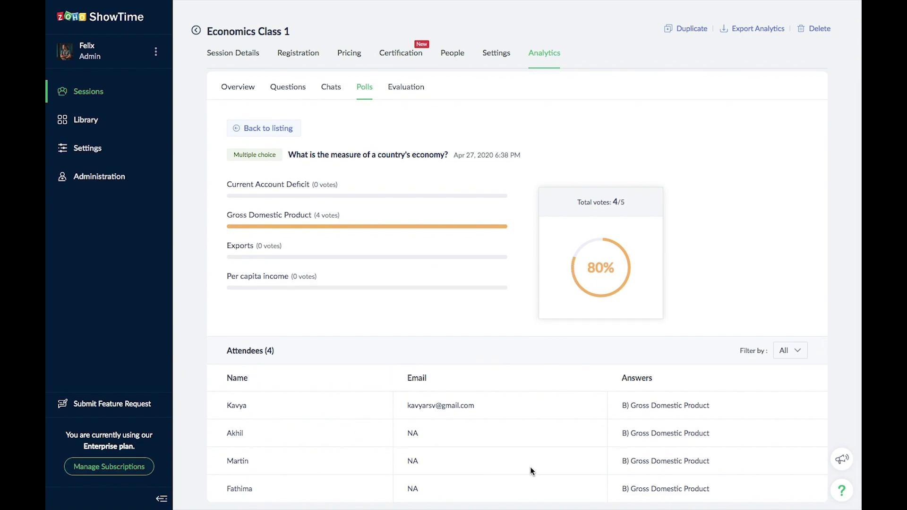
{"action": "scroll", "coordinate": [491, 338], "scroll_direction": "up", "scroll_amount": 1}
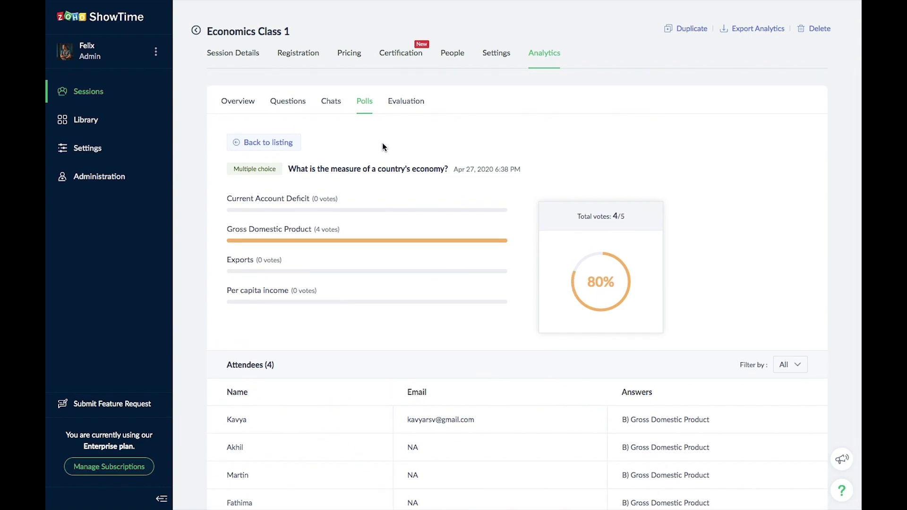
Review the evaluation responses, view the participants' answers to "Define microeconomics", and go back to the session details
{"action": "left_click", "coordinate": [404, 110]}
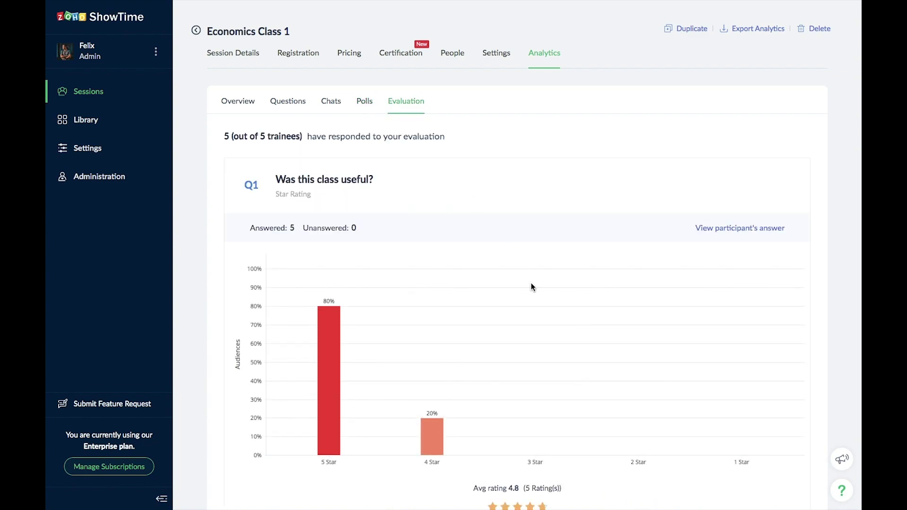
{"action": "scroll", "coordinate": [540, 302], "scroll_direction": "down", "scroll_amount": 2}
{"action": "scroll", "coordinate": [540, 306], "scroll_direction": "down", "scroll_amount": 6}
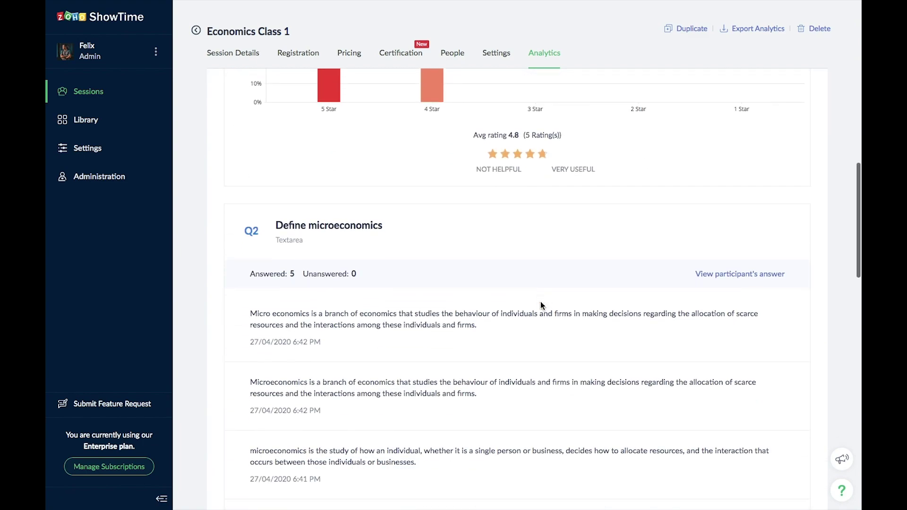
{"action": "left_click", "coordinate": [751, 255]}
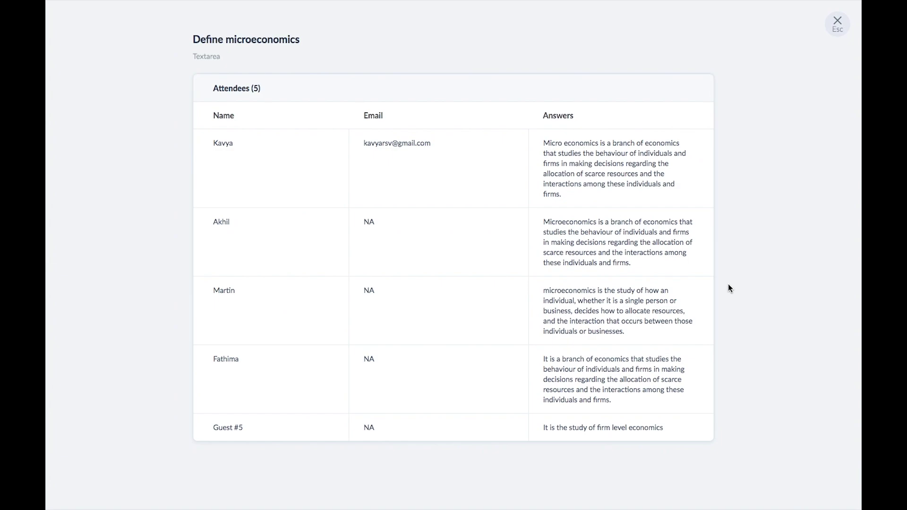
{"action": "left_click", "coordinate": [840, 25]}
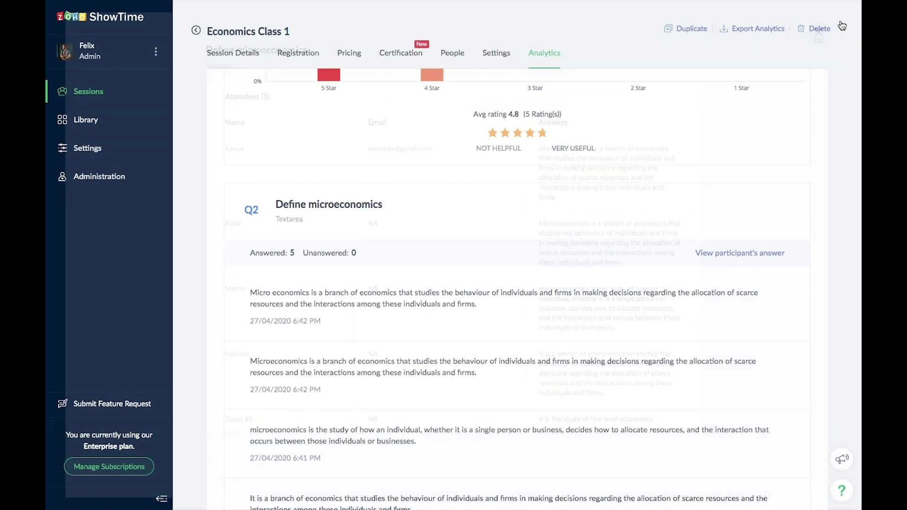
{"action": "scroll", "coordinate": [594, 188], "scroll_direction": "up", "scroll_amount": 6}
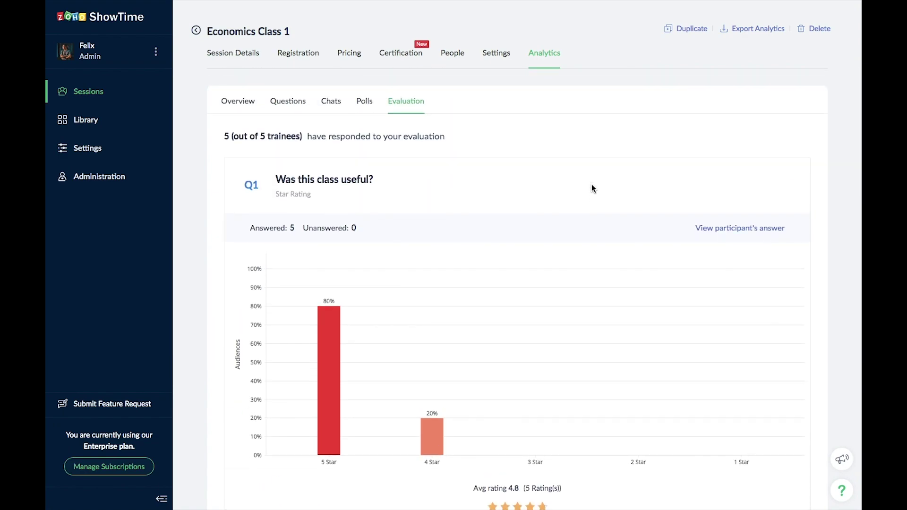
{"action": "left_click", "coordinate": [226, 55]}
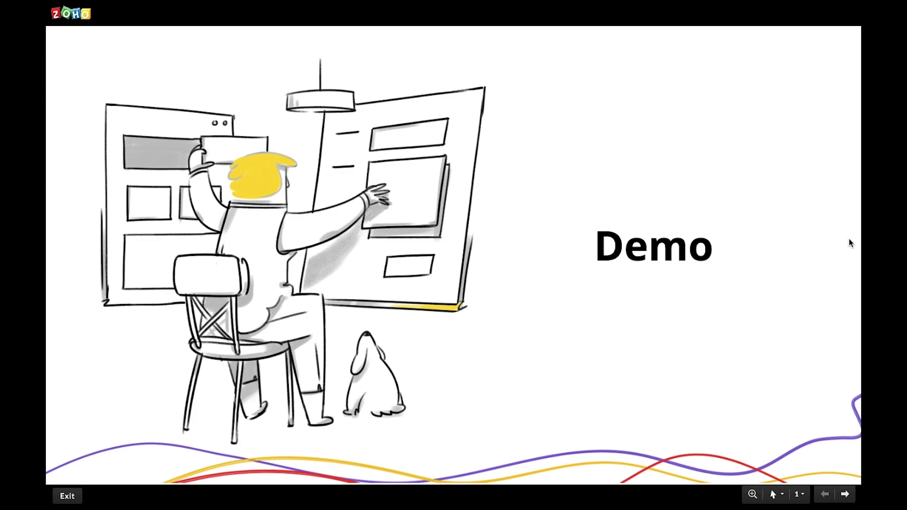
{"action": "key", "text": "Right"}
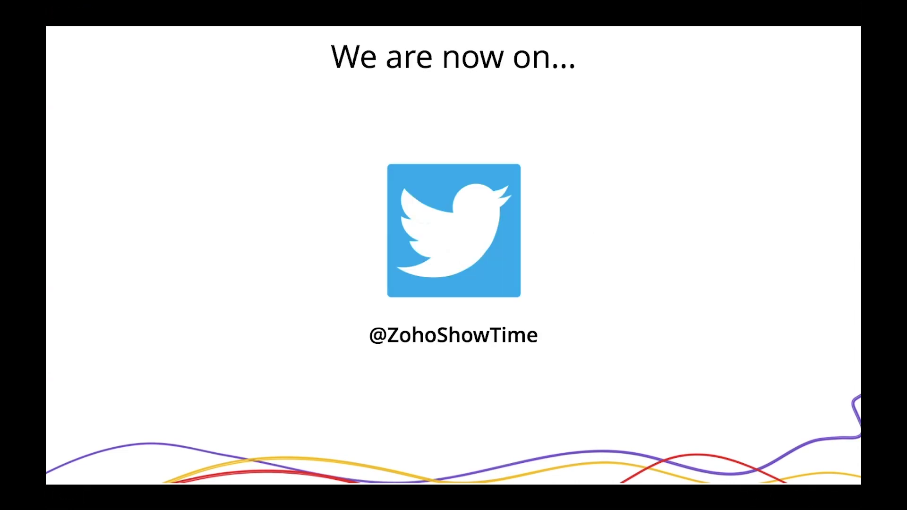